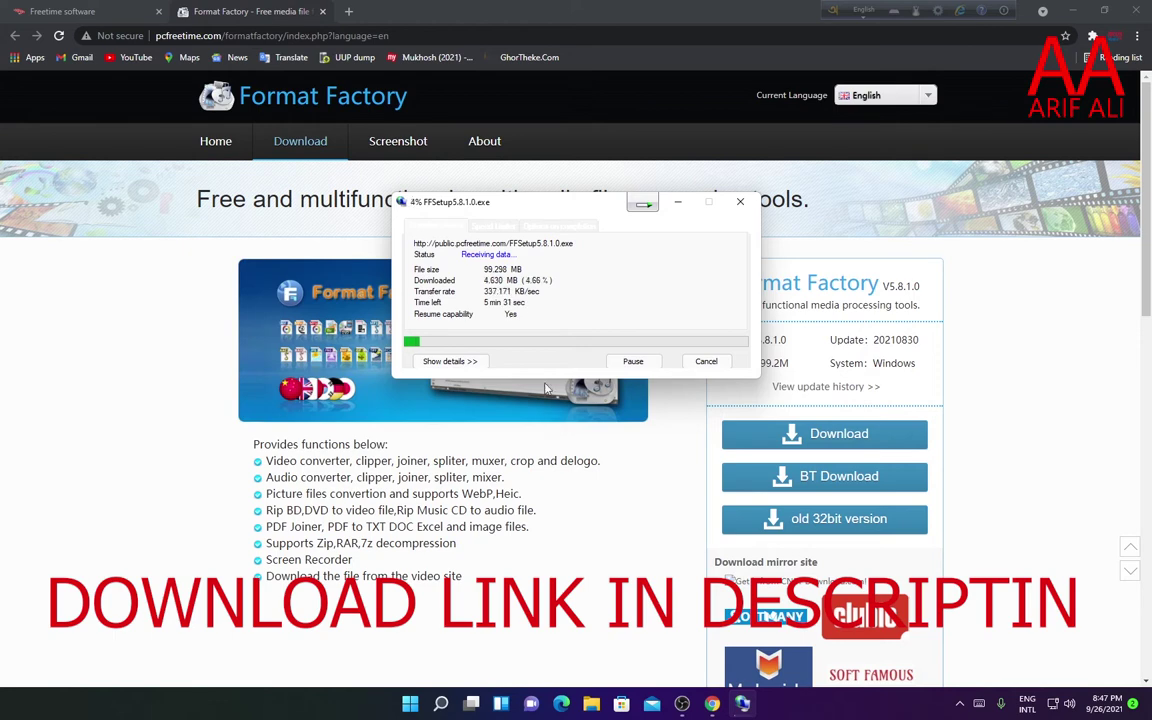
# Step: Close the browser and reposition the FFSetup5.8.1.0.exe download window on the desktop while the download runs
pyautogui.moveTo(520, 201); pyautogui.dragTo(483, 233)
pyautogui.click(1139, 8)
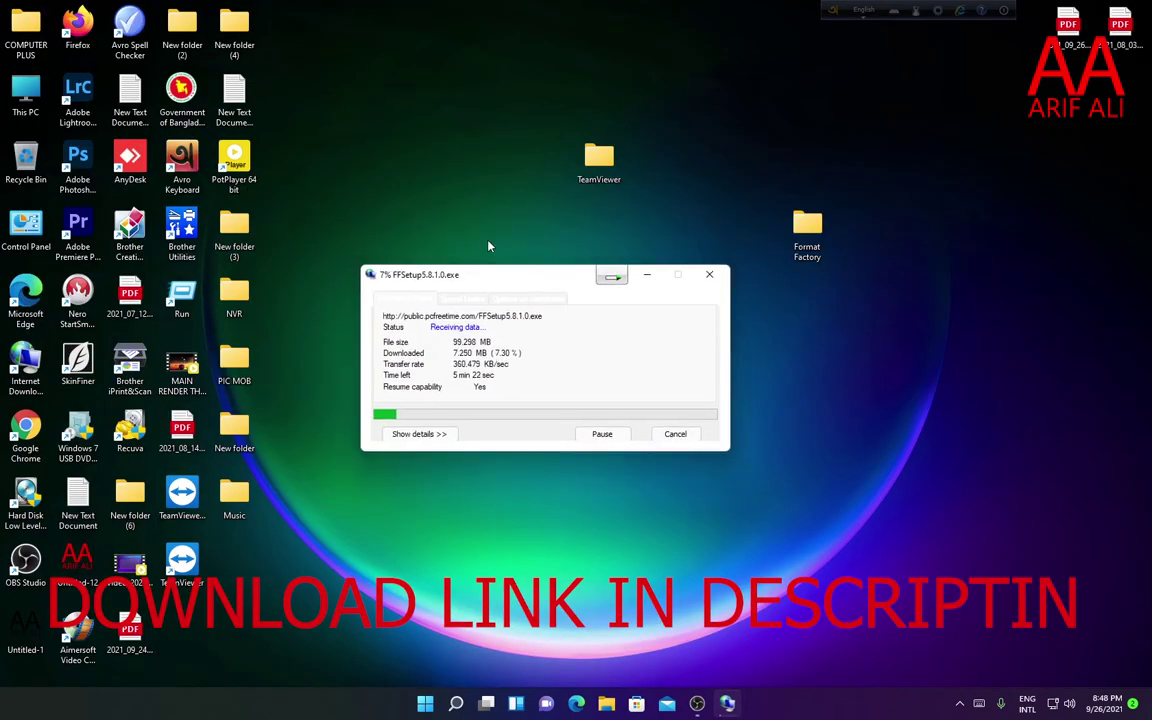
pyautogui.rightClick(424, 103)
pyautogui.click(527, 278)
pyautogui.moveTo(527, 278); pyautogui.dragTo(585, 285)
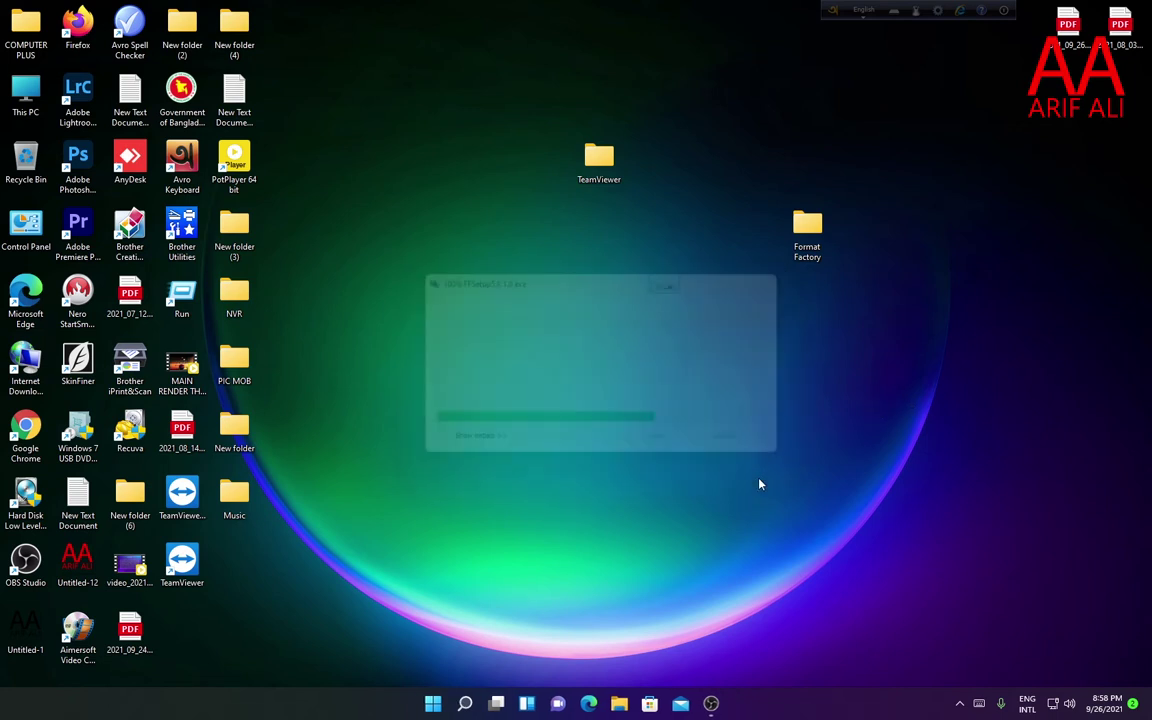
# Step: Run the FFSetup5.8.1.0 installer from the Programs folder in Downloads and close File Explorer
pyautogui.doubleClick(27, 35)
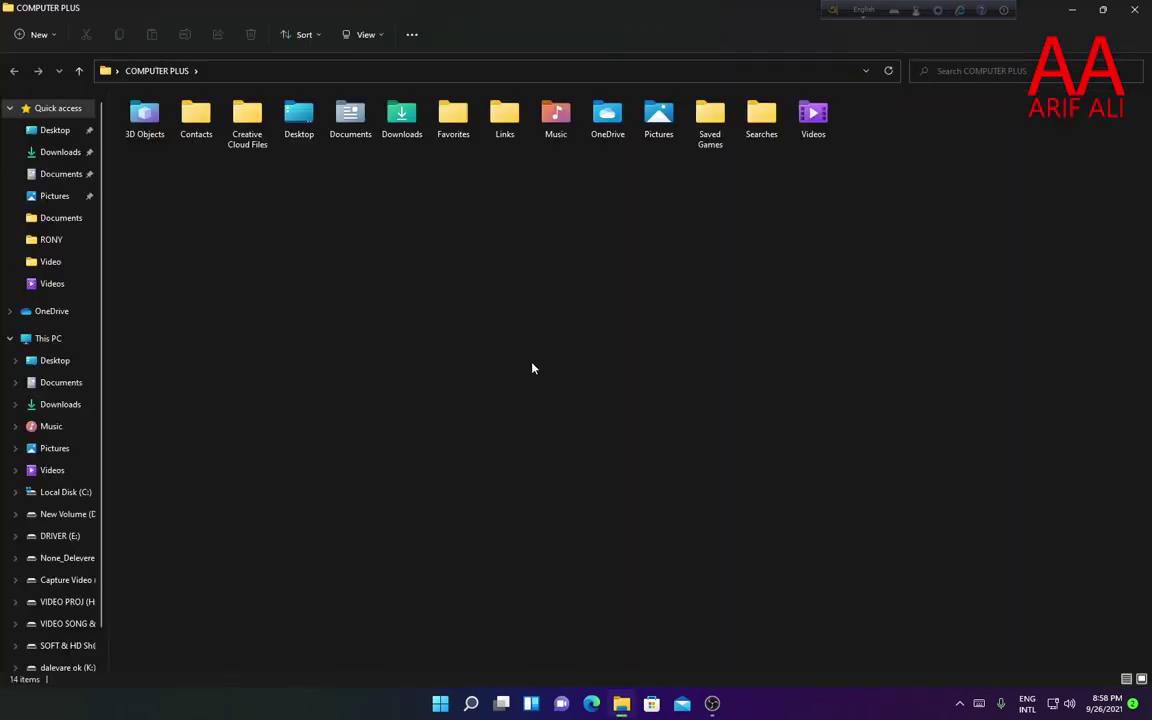
pyautogui.doubleClick(401, 116)
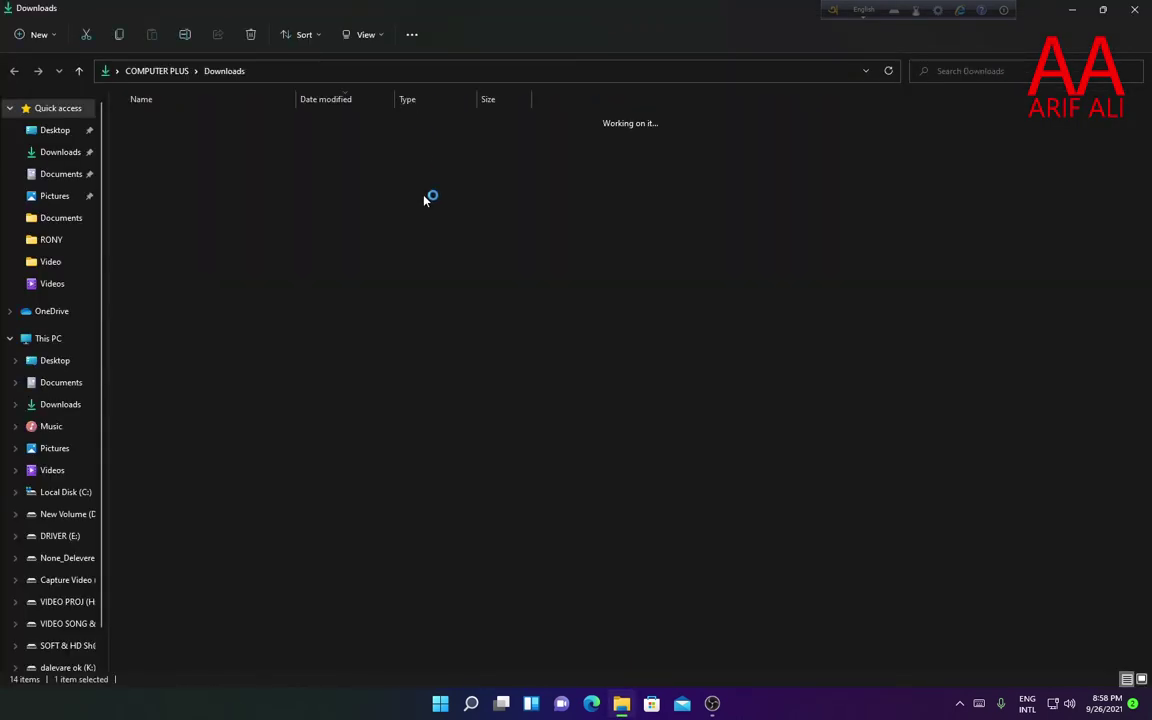
pyautogui.doubleClick(155, 141)
pyautogui.click(171, 186)
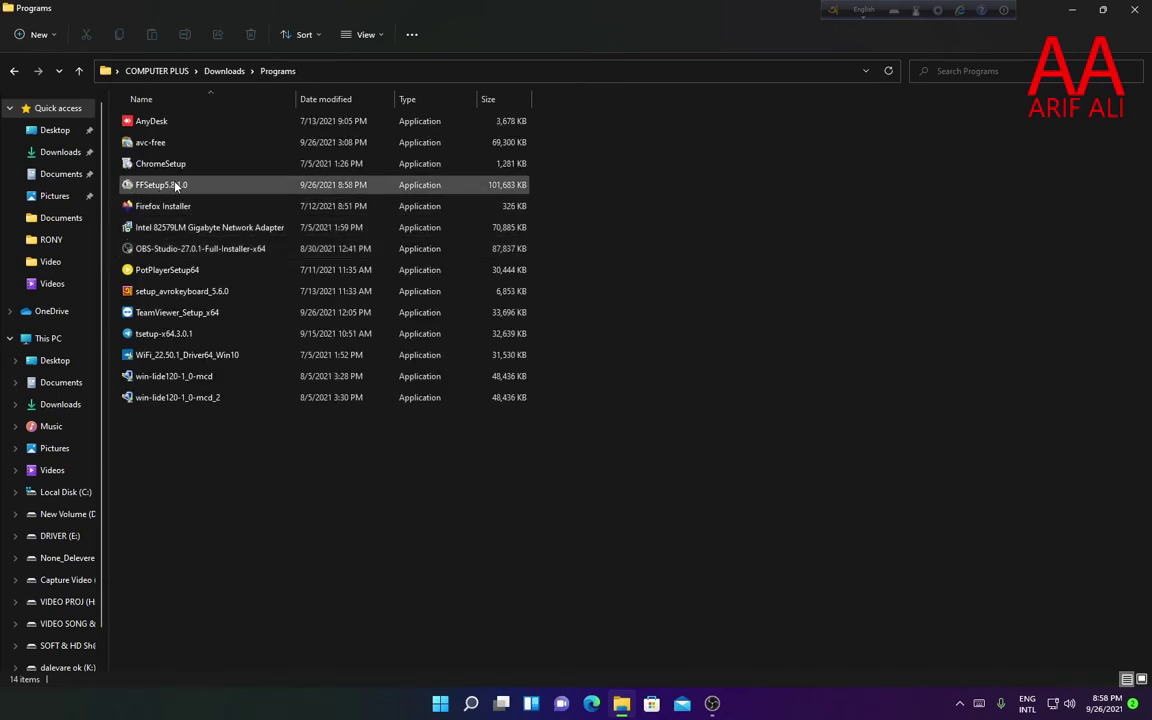
pyautogui.doubleClick(171, 186)
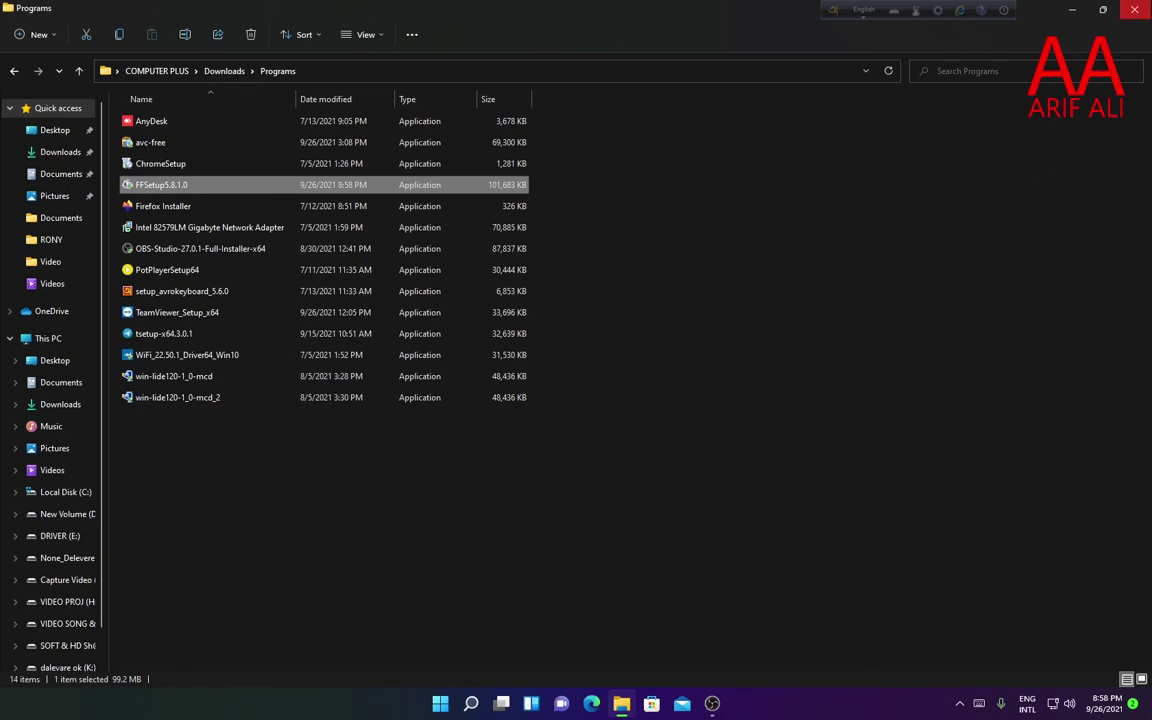
pyautogui.click(1134, 9)
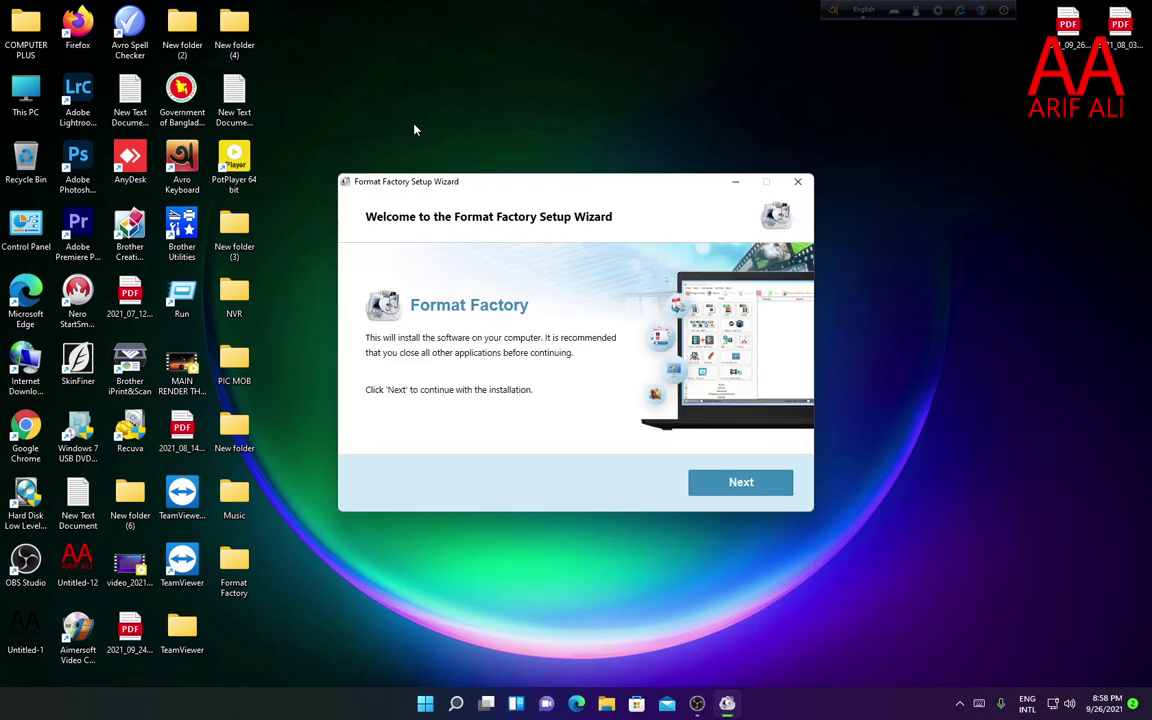
# Step: Install Format Factory in C:\Program Files (x86)\FormatFactory, accepting the license agreement and the optional Avast Free Antivirus offer
pyautogui.moveTo(520, 183)
pyautogui.mouseDown()
pyautogui.moveTo(525, 172)
pyautogui.moveTo(517, 185)
pyautogui.mouseUp()
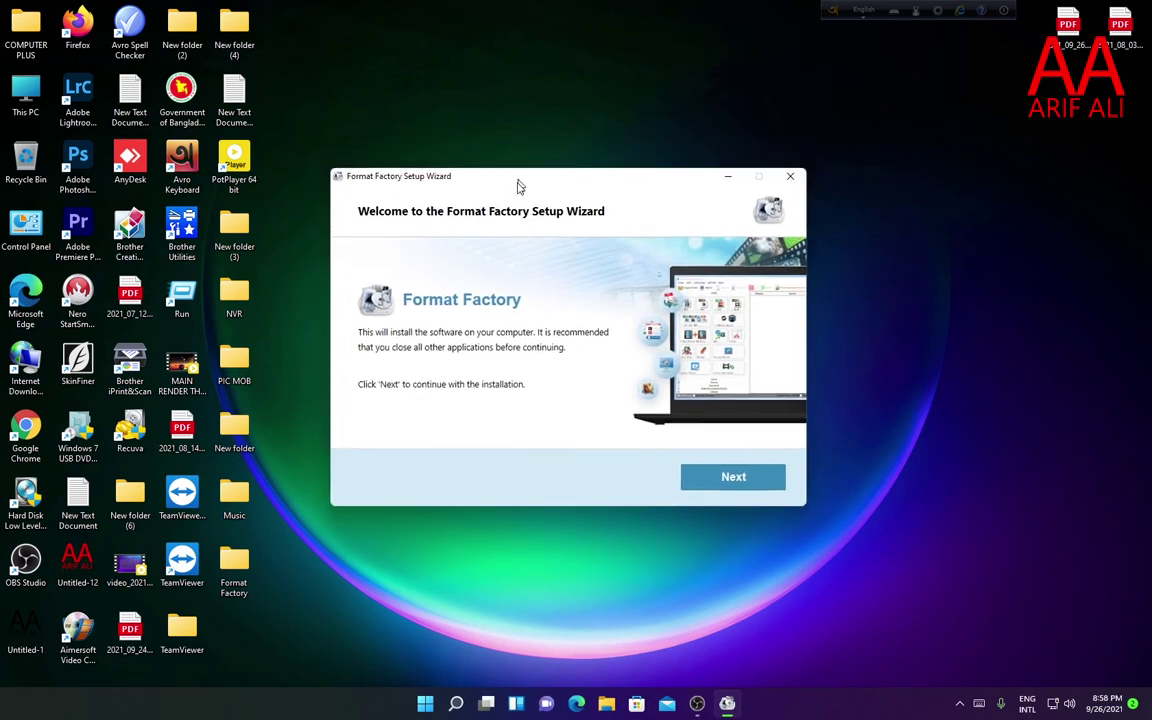
pyautogui.click(732, 484)
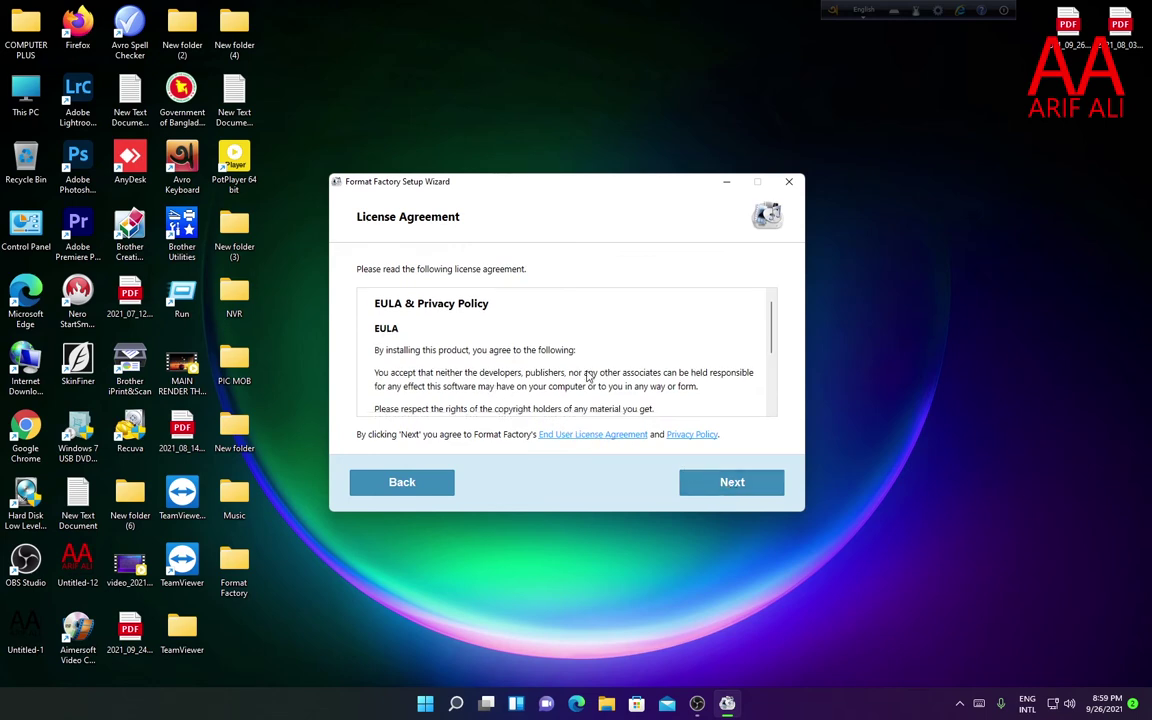
pyautogui.scroll(-4, 590, 376)
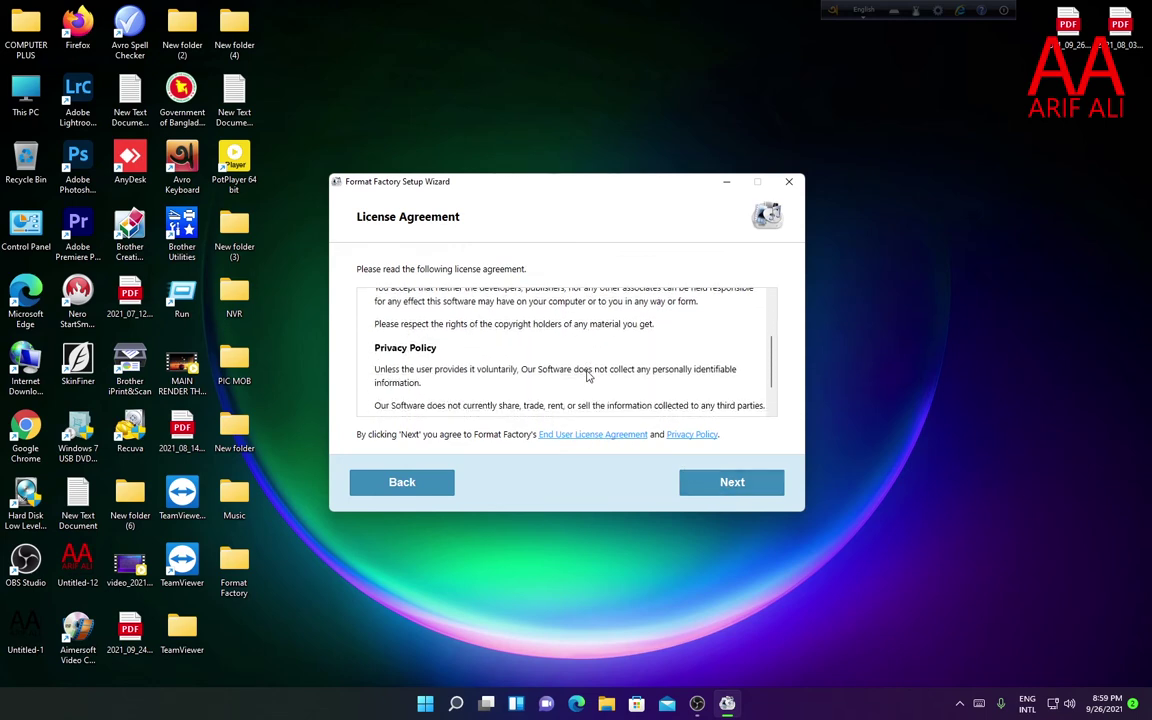
pyautogui.click(744, 485)
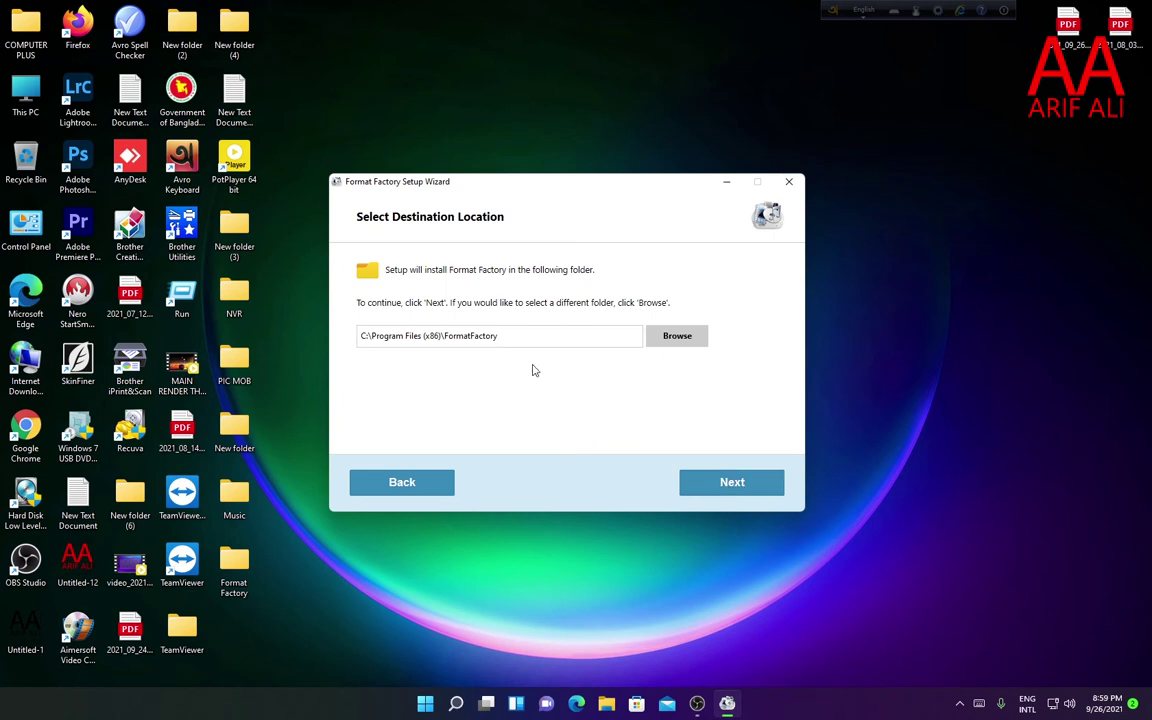
pyautogui.click(729, 484)
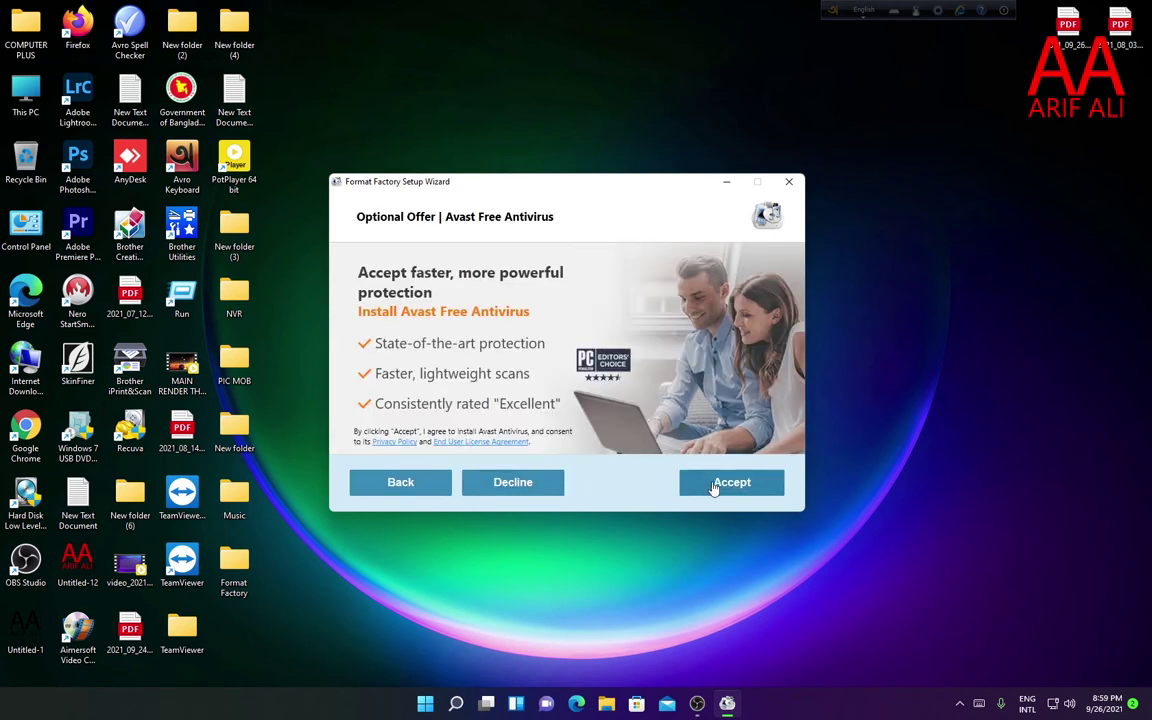
pyautogui.click(715, 487)
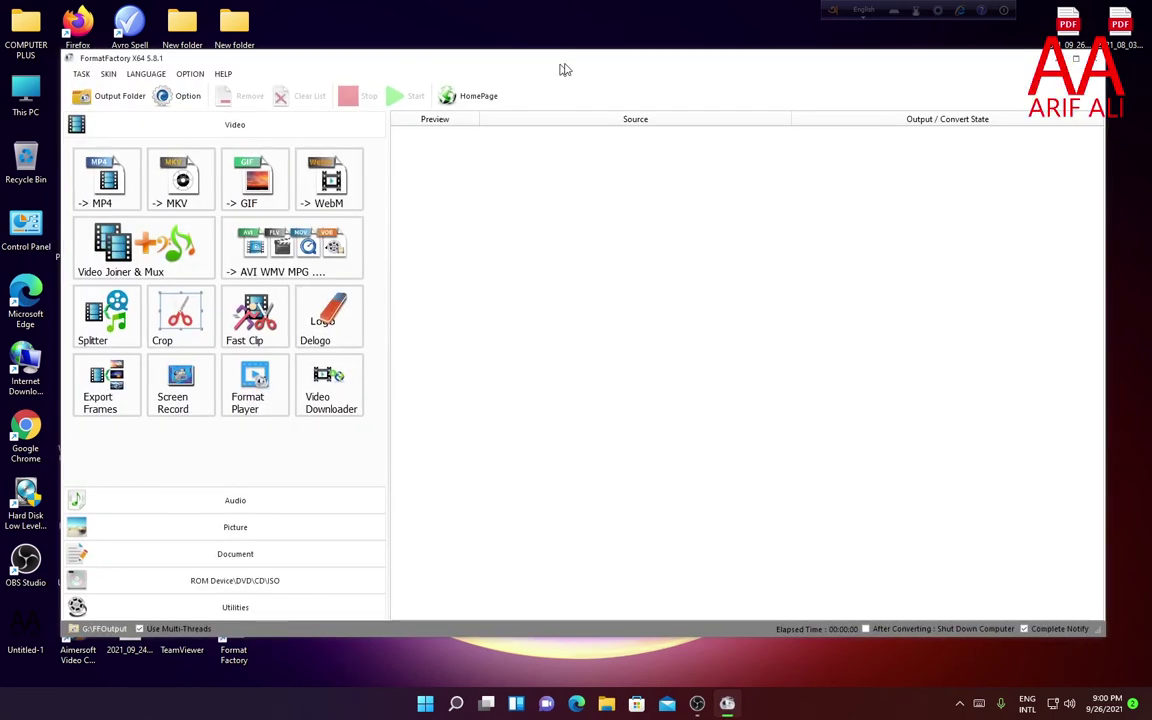
# Step: Maximize Format Factory and examine the tools in the Audio, Picture, Document, ROM Device and Utilities categories, returning to Video
pyautogui.doubleClick(562, 62)
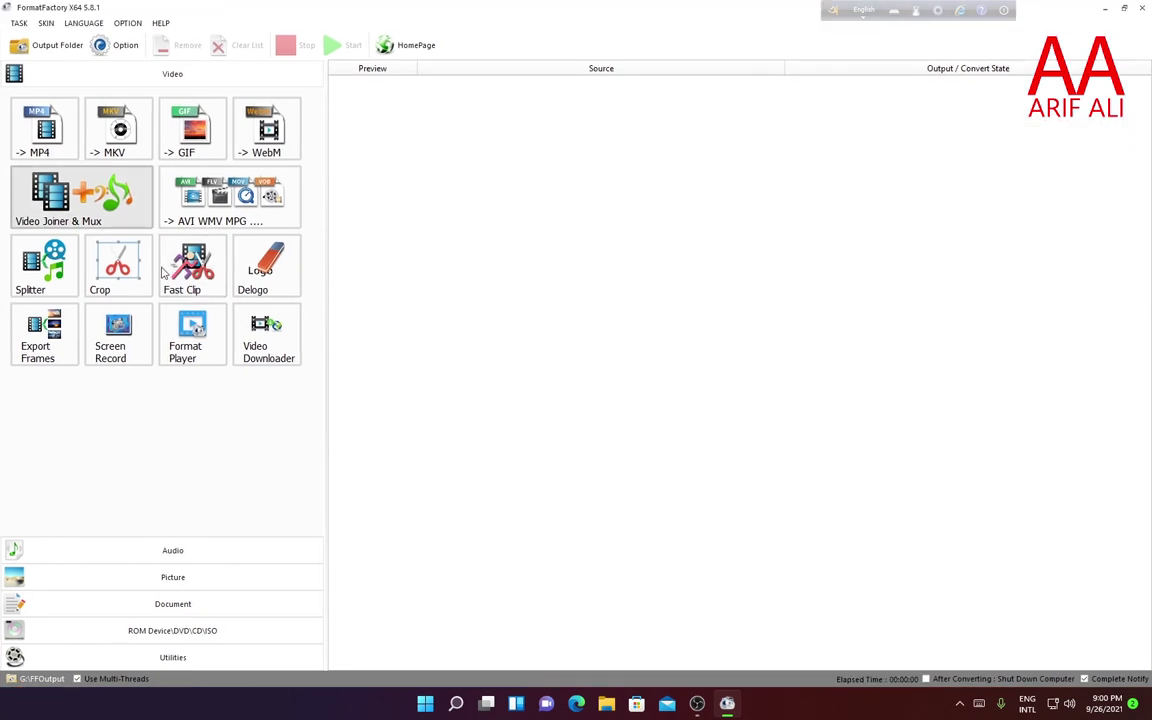
pyautogui.click(187, 552)
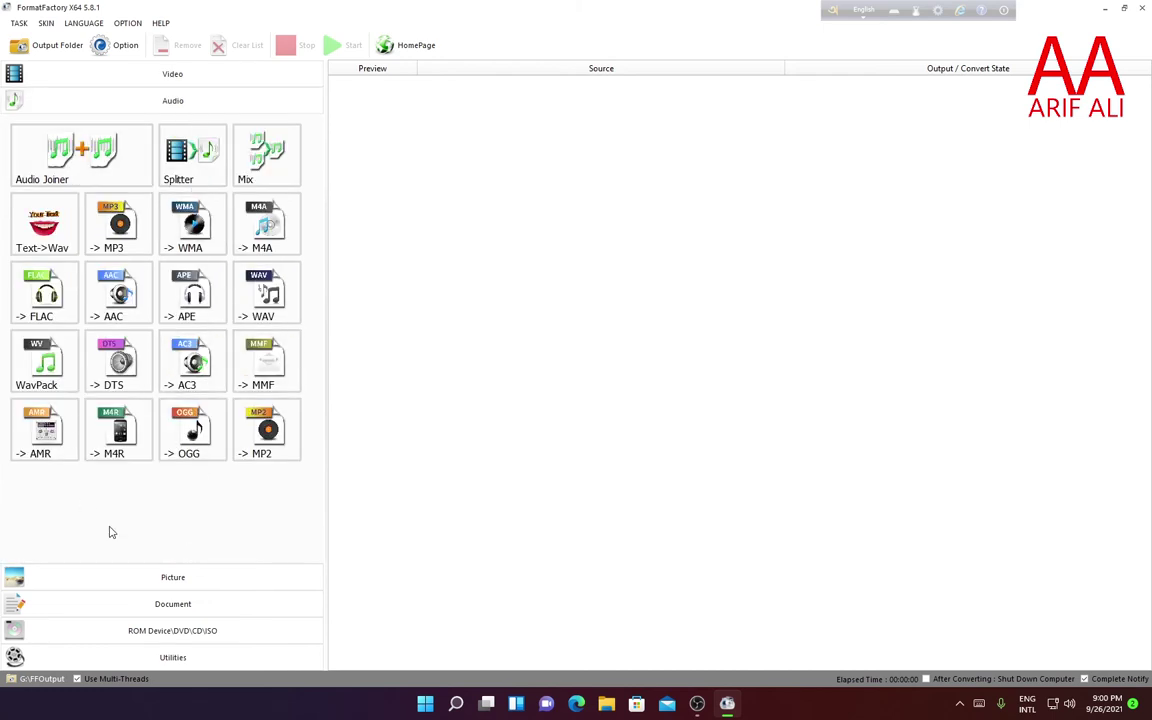
pyautogui.click(176, 580)
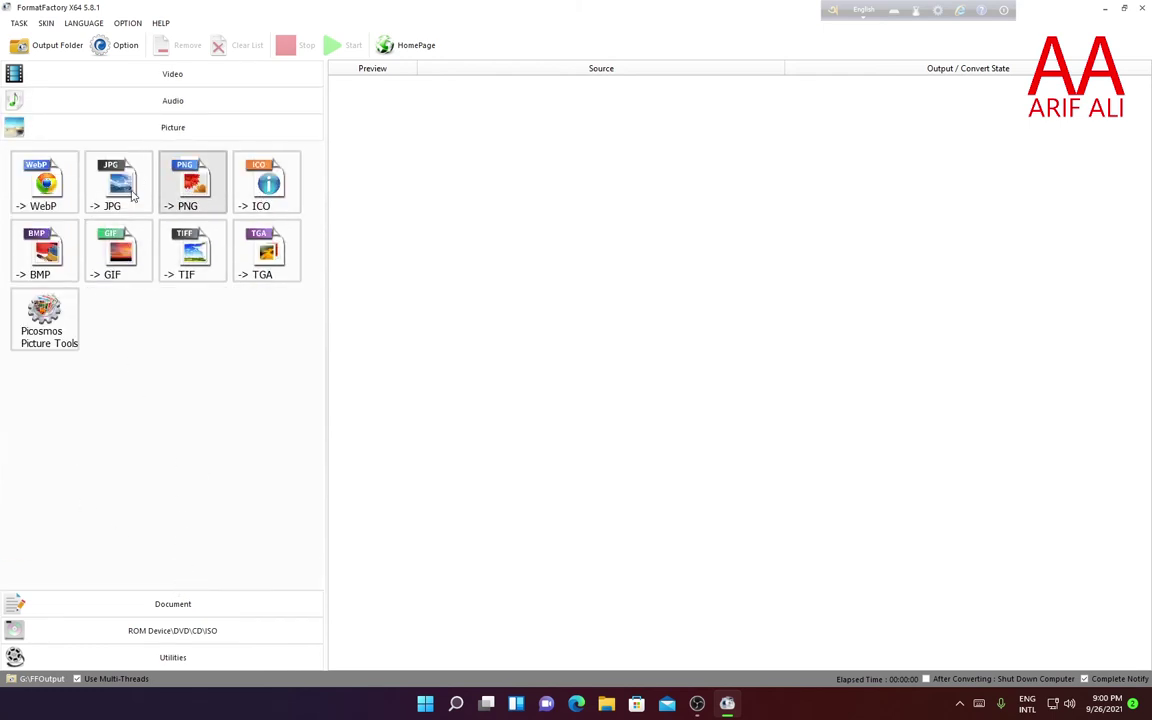
pyautogui.click(172, 606)
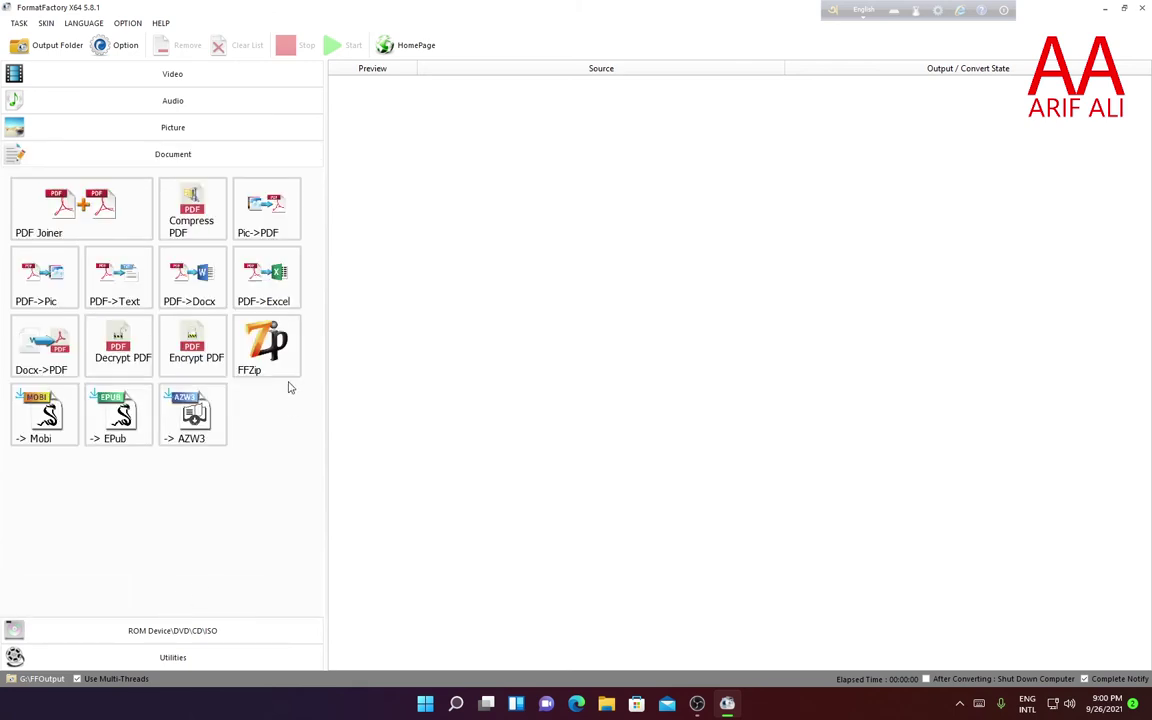
pyautogui.click(212, 631)
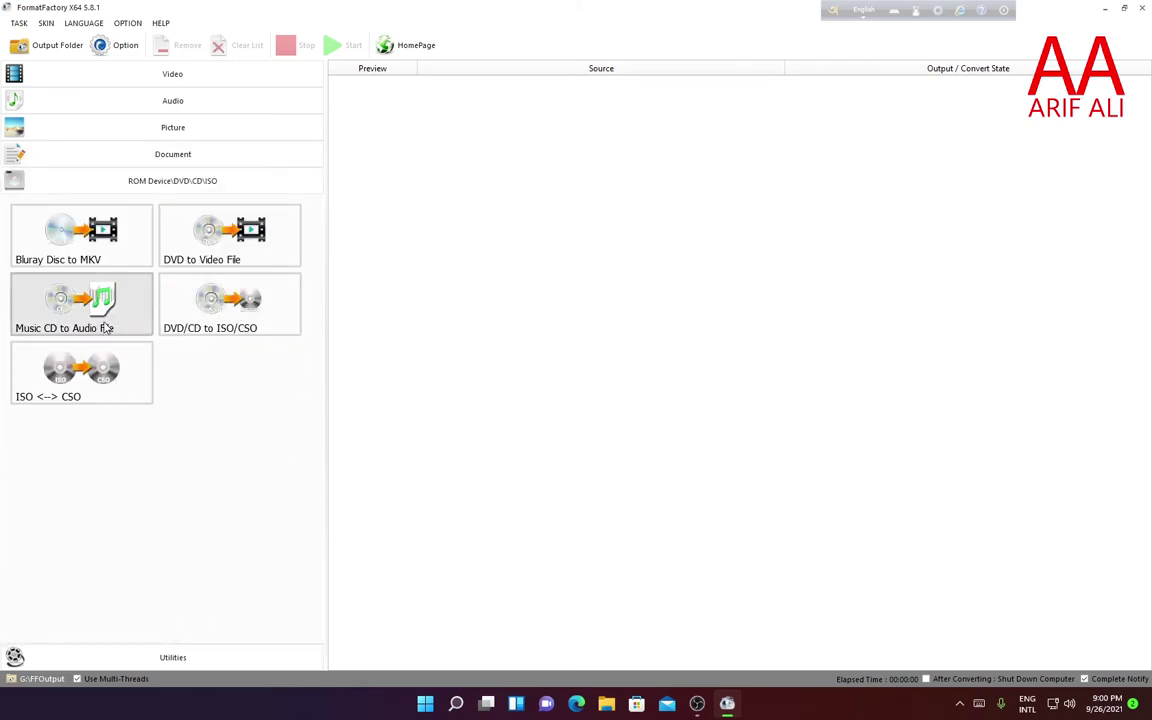
pyautogui.click(171, 657)
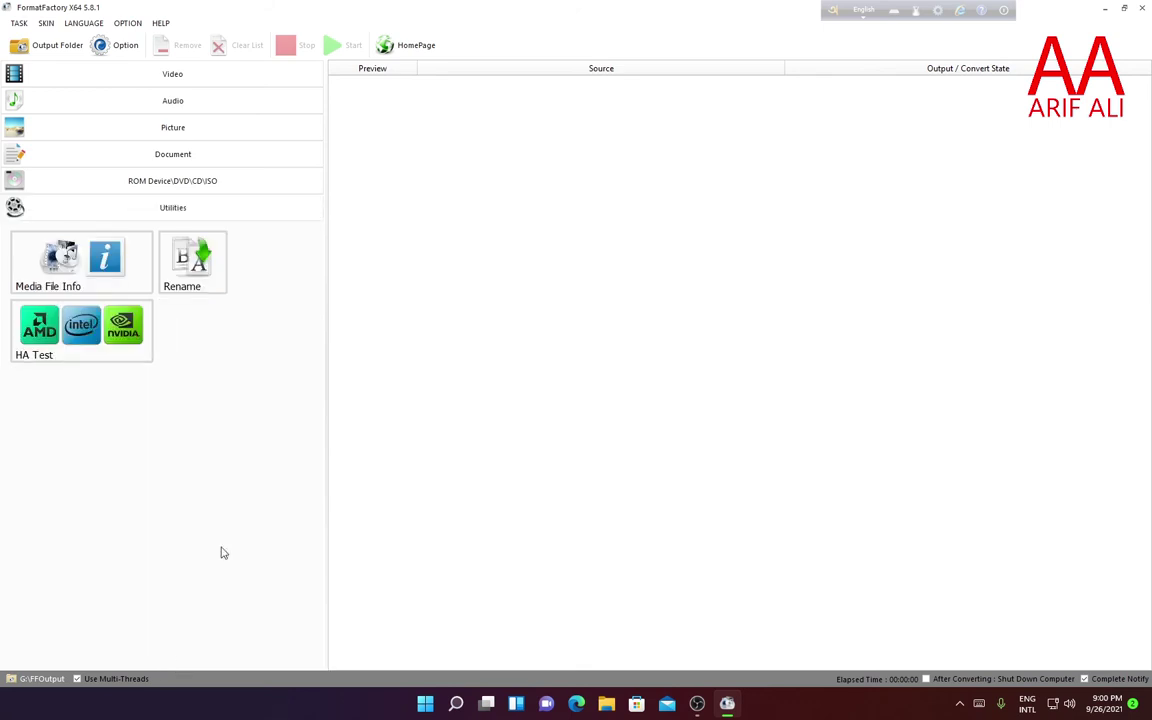
pyautogui.click(172, 78)
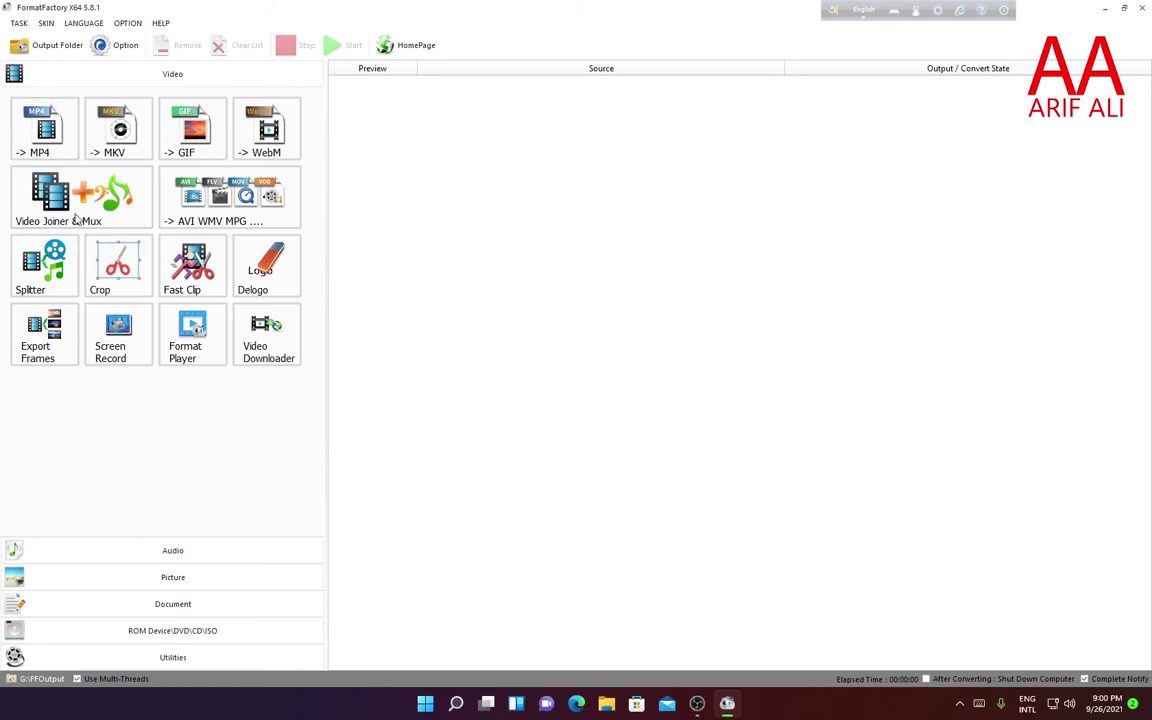
# Step: Add MAIN RENDER THIS 1920X1080.mp4 from the Desktop as an MP4 conversion task with output folder G:\FFOutput
pyautogui.click(54, 126)
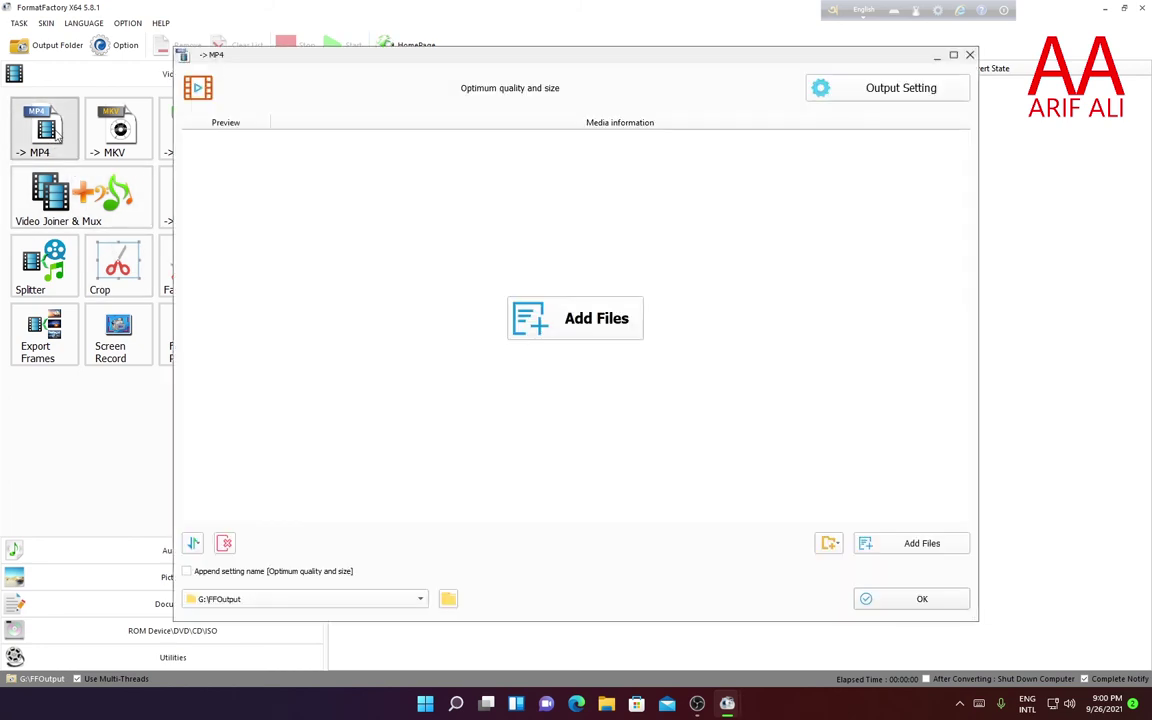
pyautogui.click(581, 322)
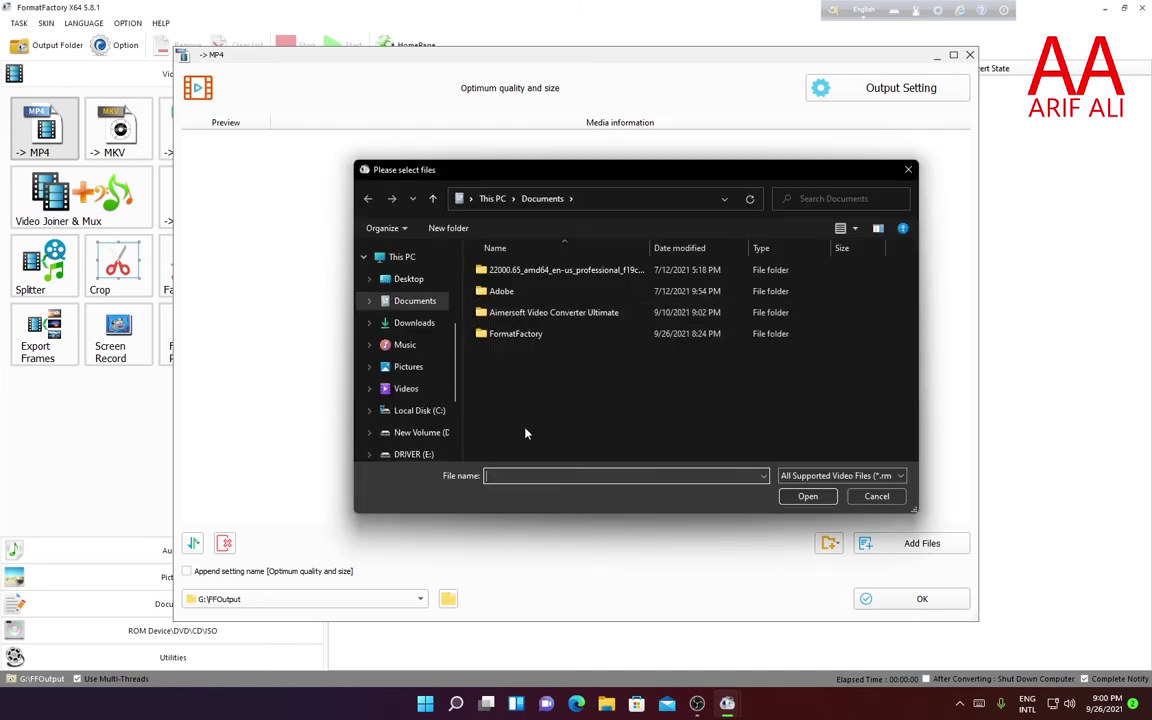
pyautogui.click(395, 306)
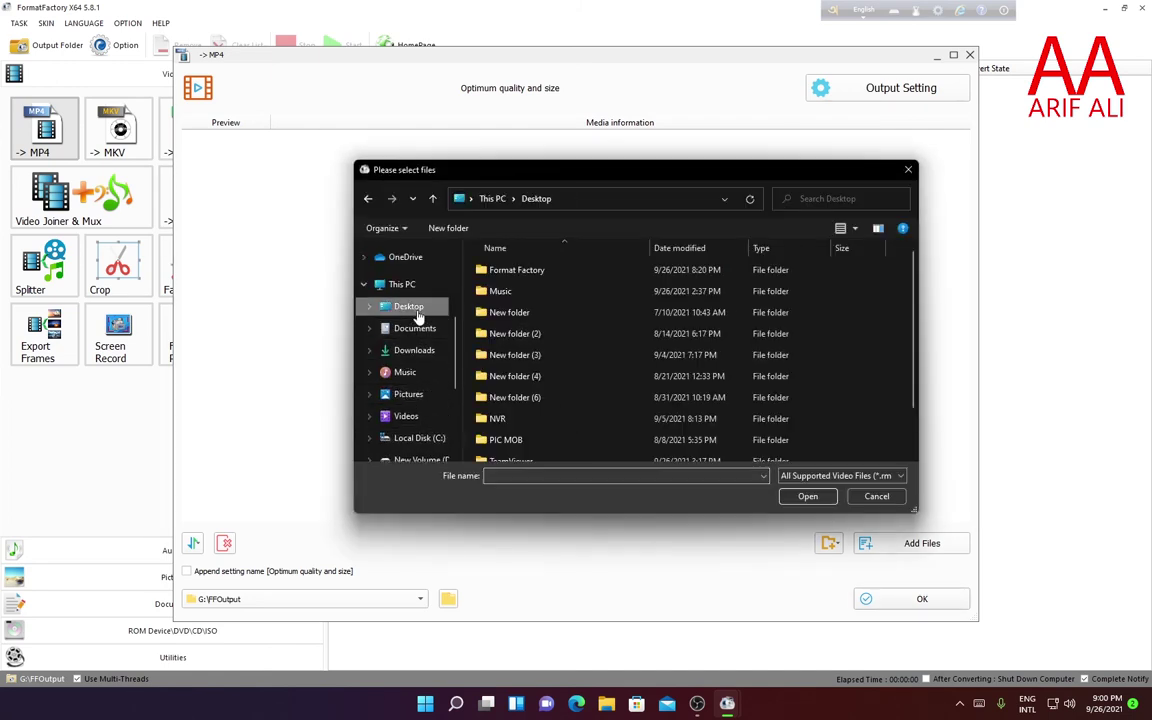
pyautogui.scroll(-1, 588, 428)
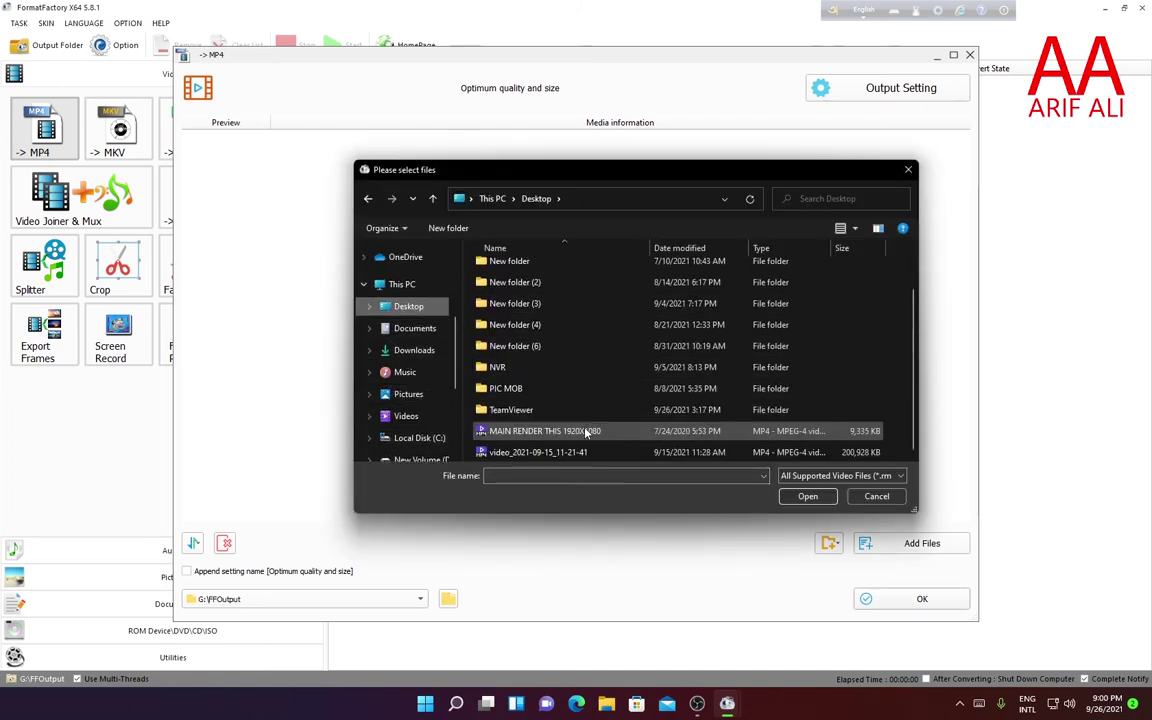
pyautogui.click(533, 432)
pyautogui.click(807, 496)
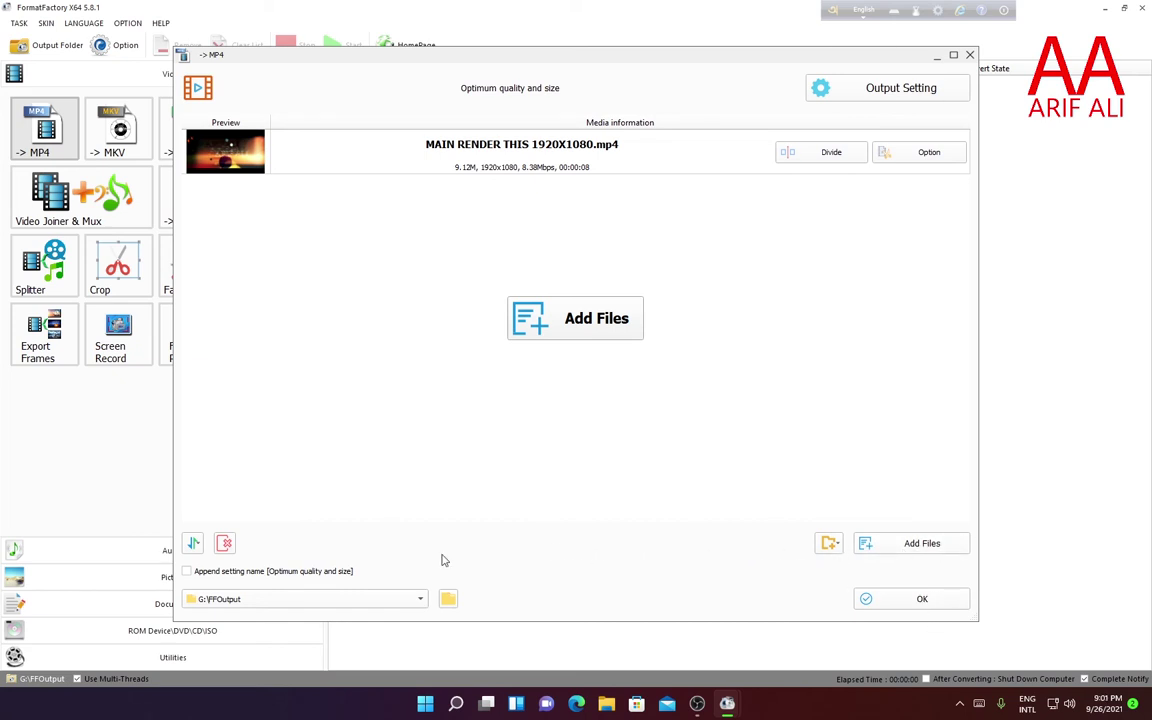
pyautogui.click(879, 606)
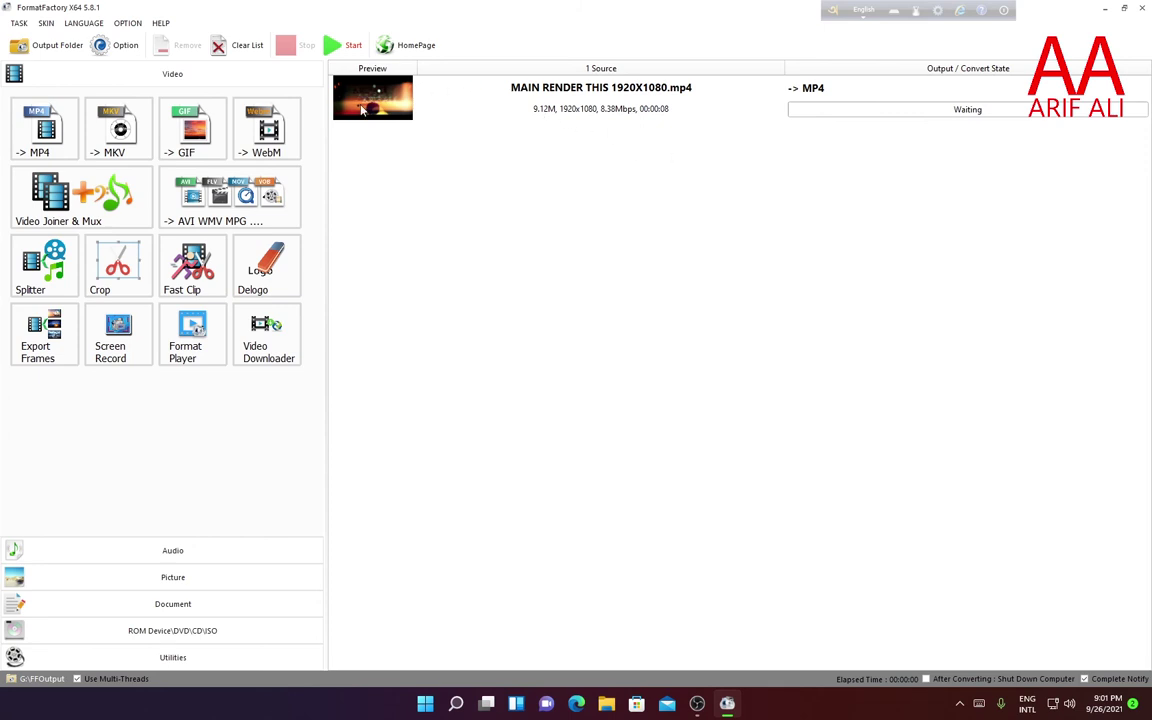
# Step: Examine the queued video's quality presets and its video, audio, subtitle, metadata and watermark settings, keeping Optimum quality and size
pyautogui.click(541, 110)
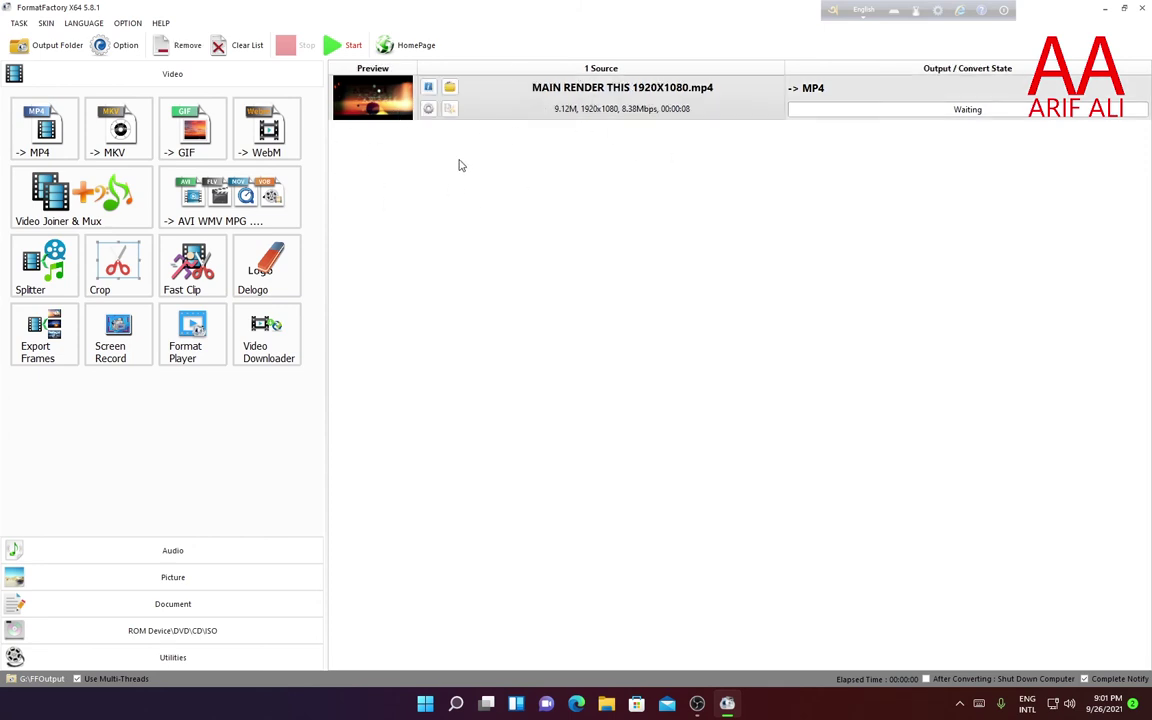
pyautogui.click(428, 108)
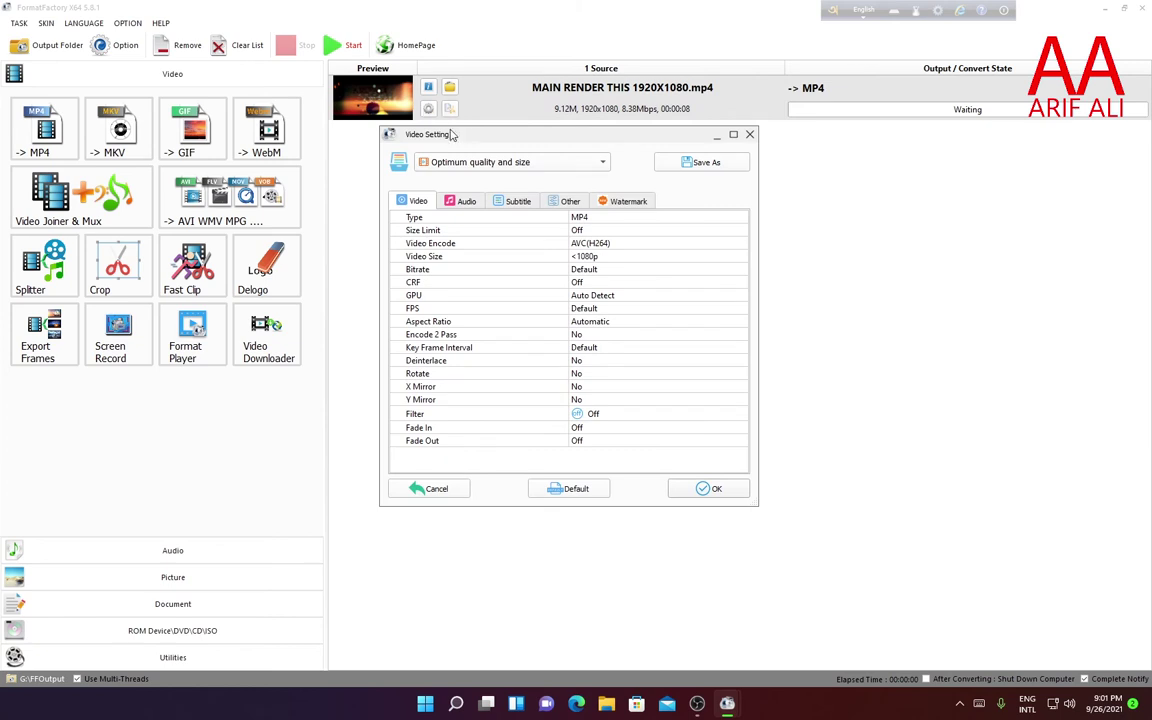
pyautogui.click(602, 162)
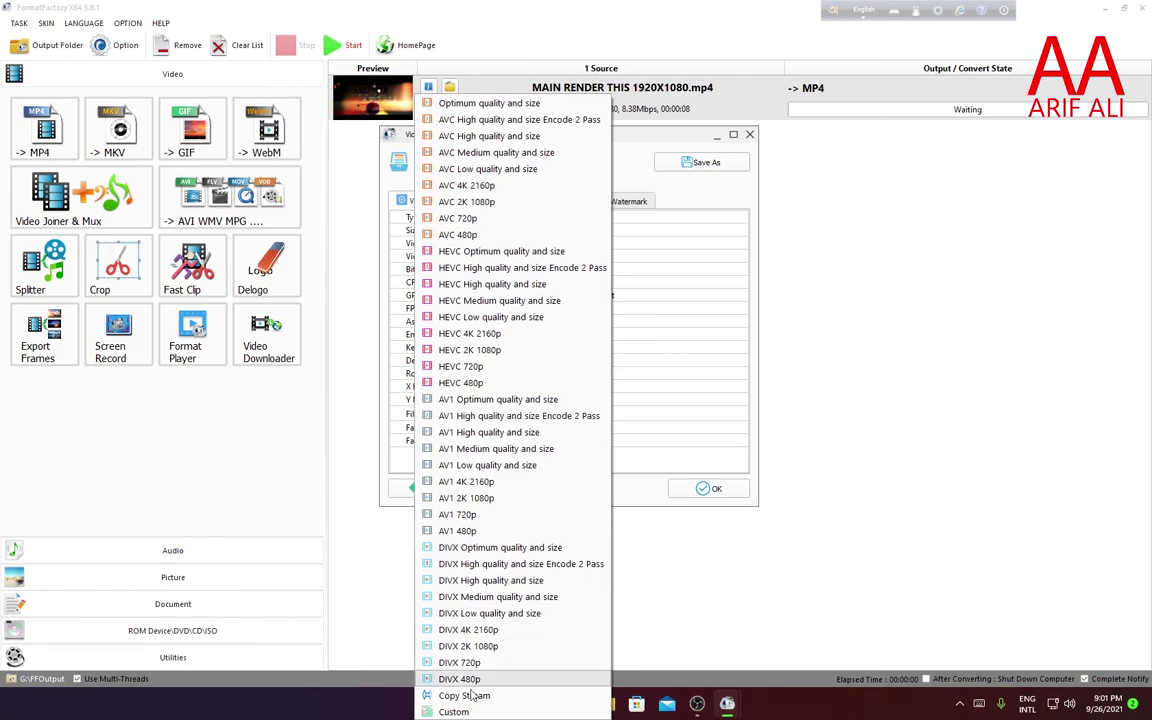
pyautogui.click(549, 90)
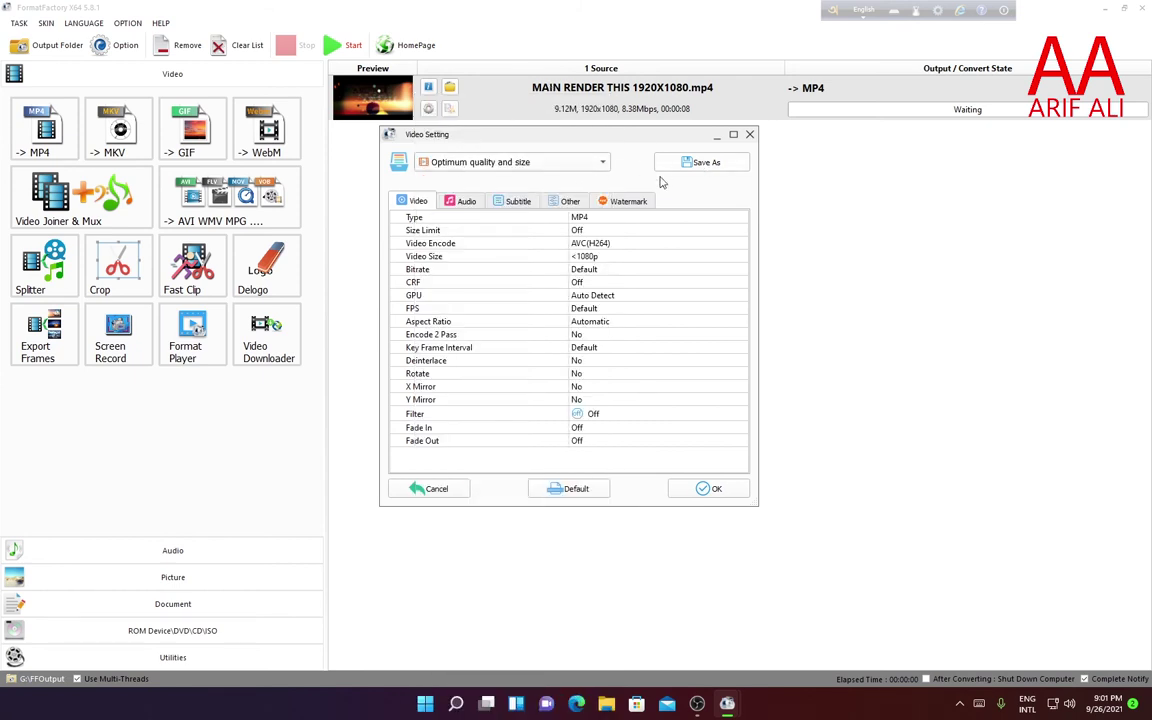
pyautogui.click(462, 203)
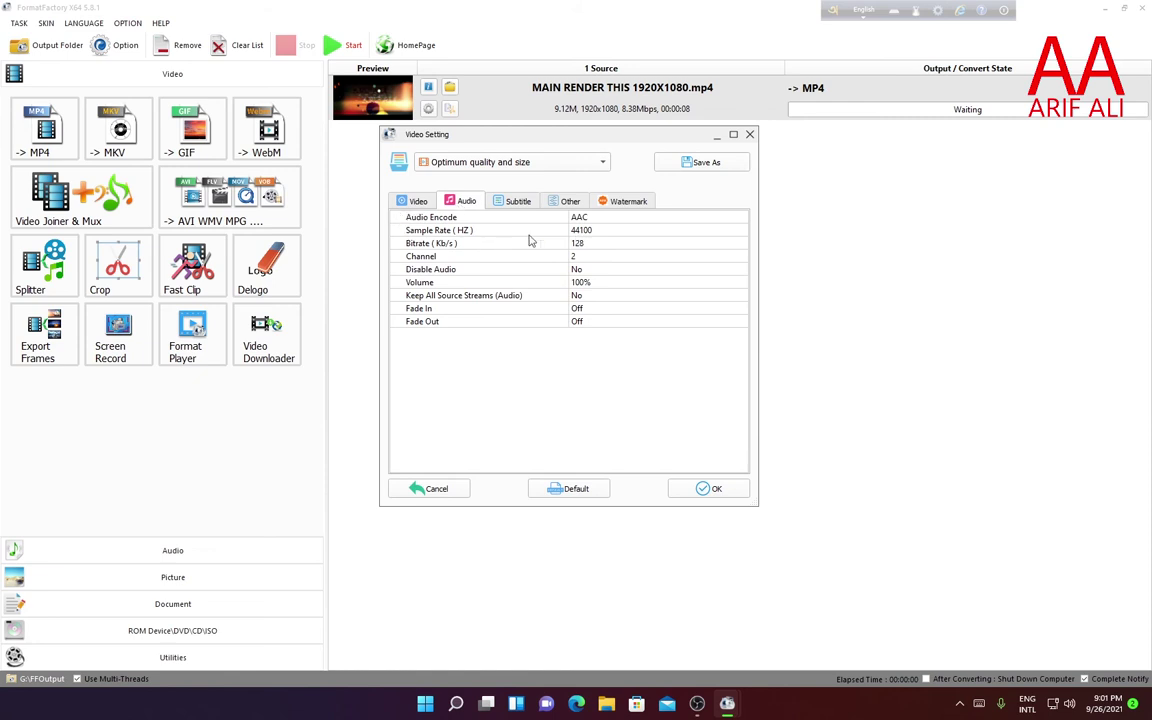
pyautogui.click(517, 202)
pyautogui.click(568, 202)
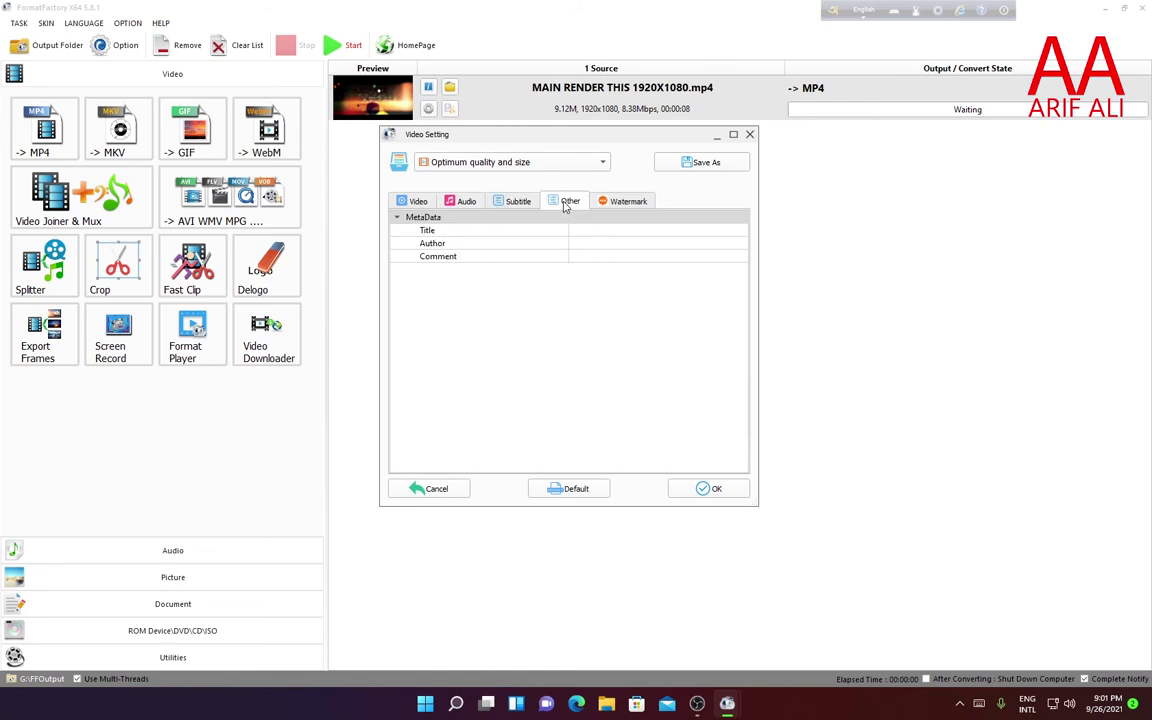
pyautogui.click(618, 203)
pyautogui.click(416, 203)
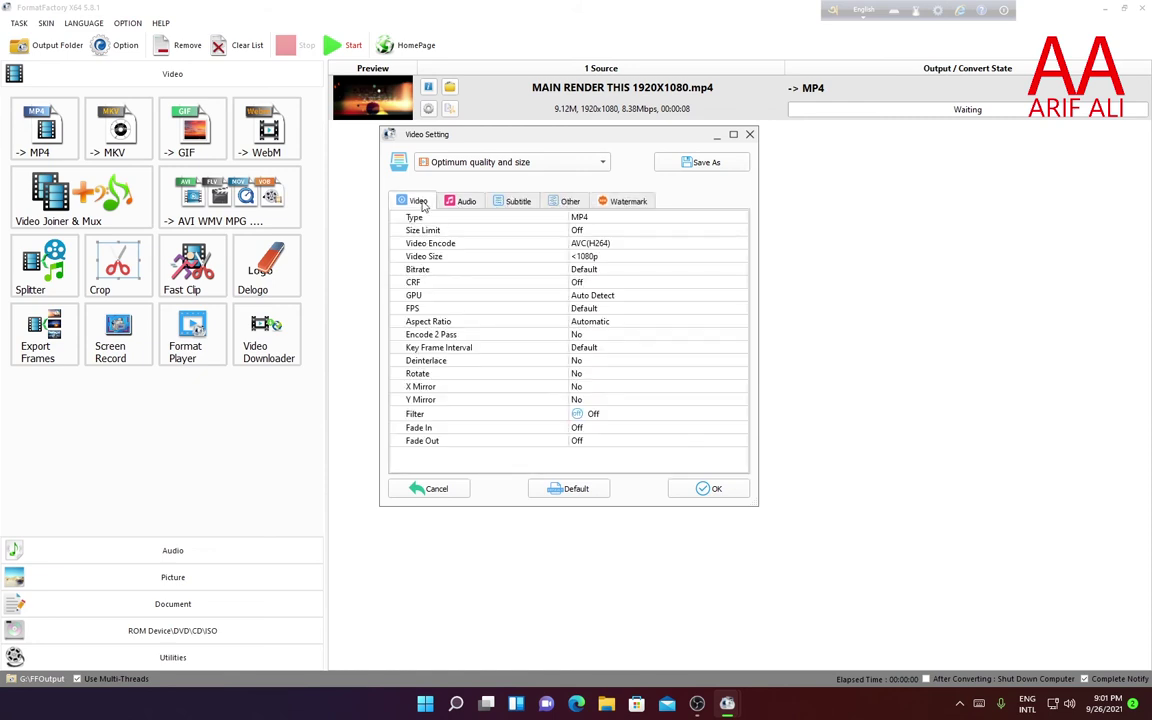
pyautogui.click(709, 489)
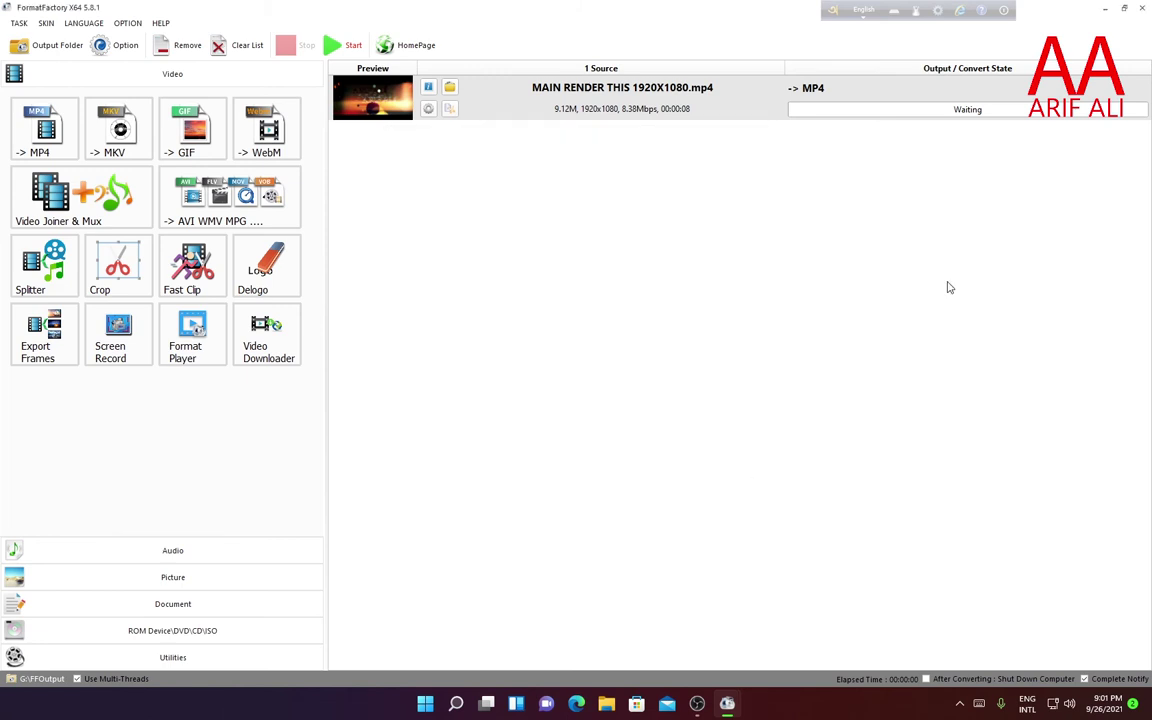
# Step: Start converting the queued video to MP4
pyautogui.click(341, 55)
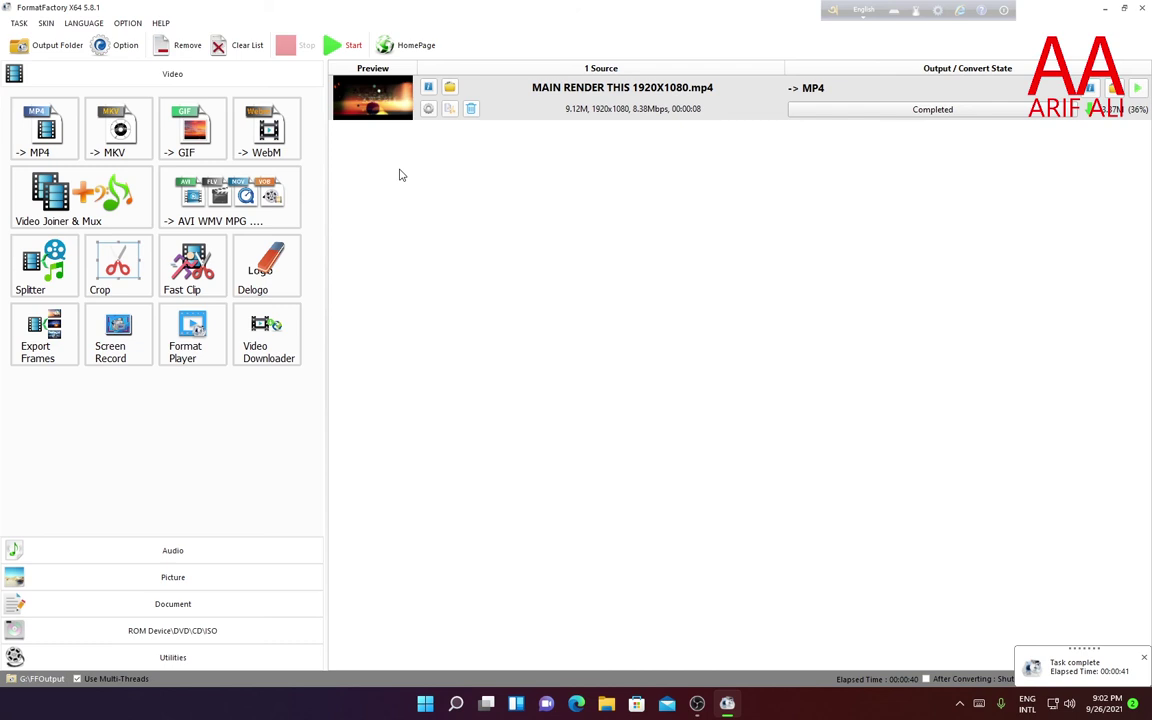
# Step: Open the output folder and examine the file properties of the converted MAIN RENDER THIS 1920X1080 video, including its size
pyautogui.click(40, 47)
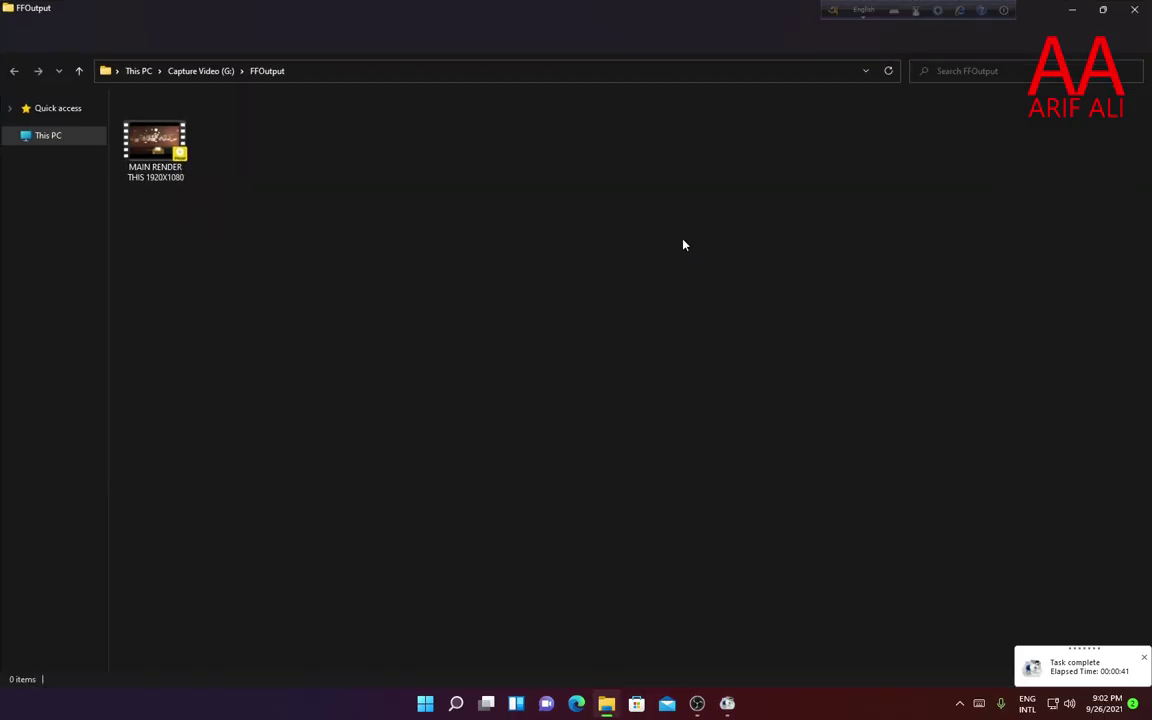
pyautogui.doubleClick(152, 138)
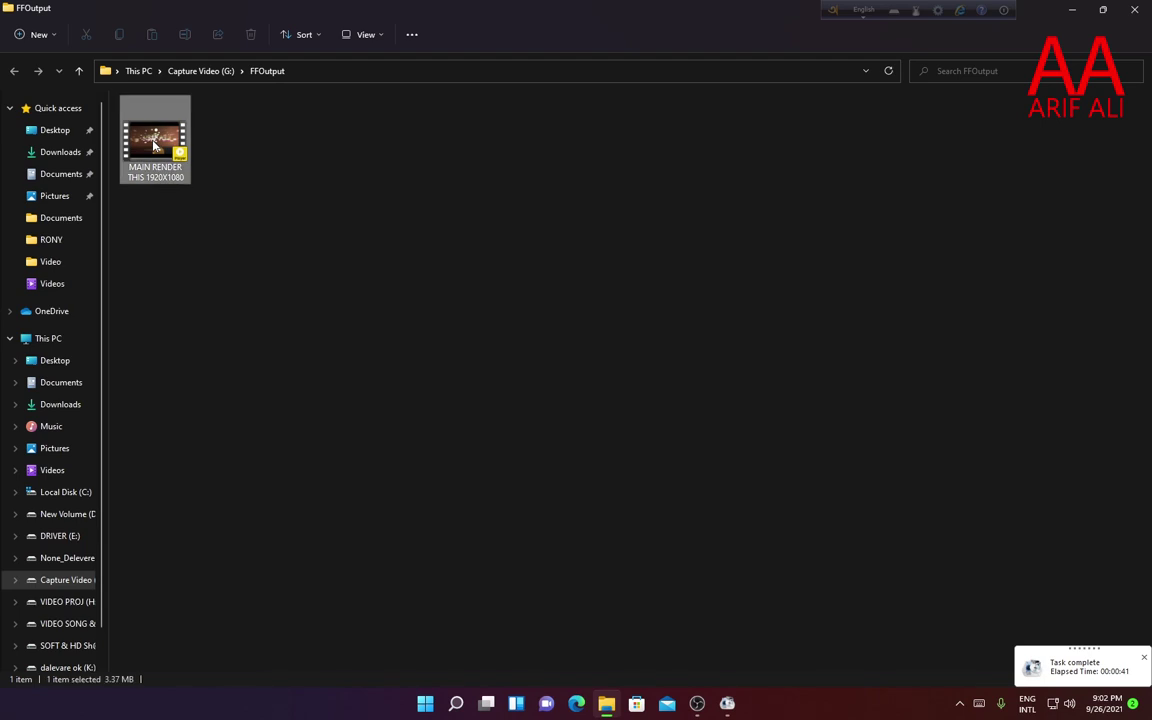
pyautogui.hotkey('shift', 'F10')
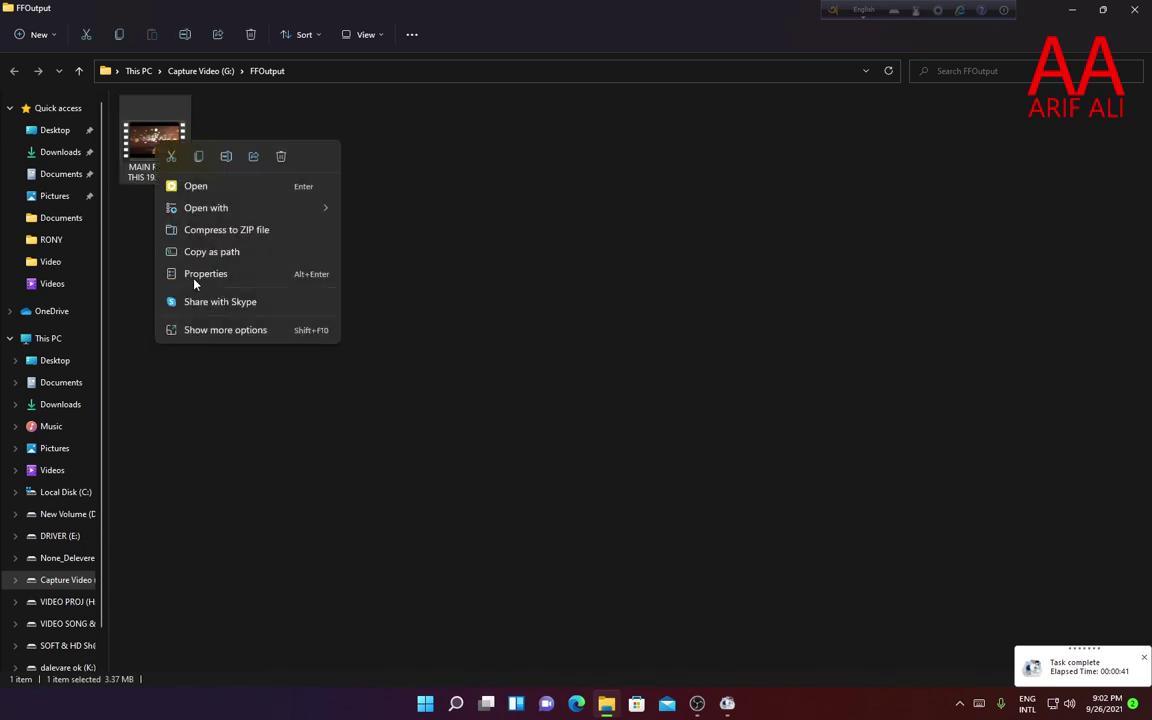
pyautogui.click(200, 330)
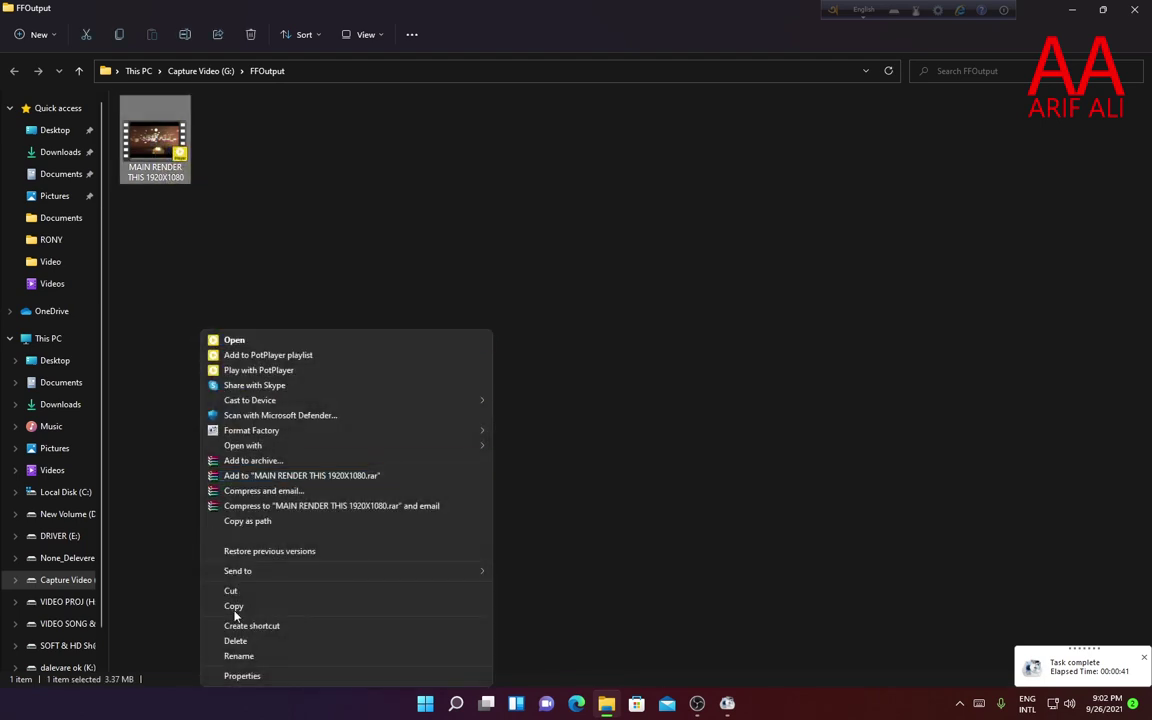
pyautogui.click(239, 676)
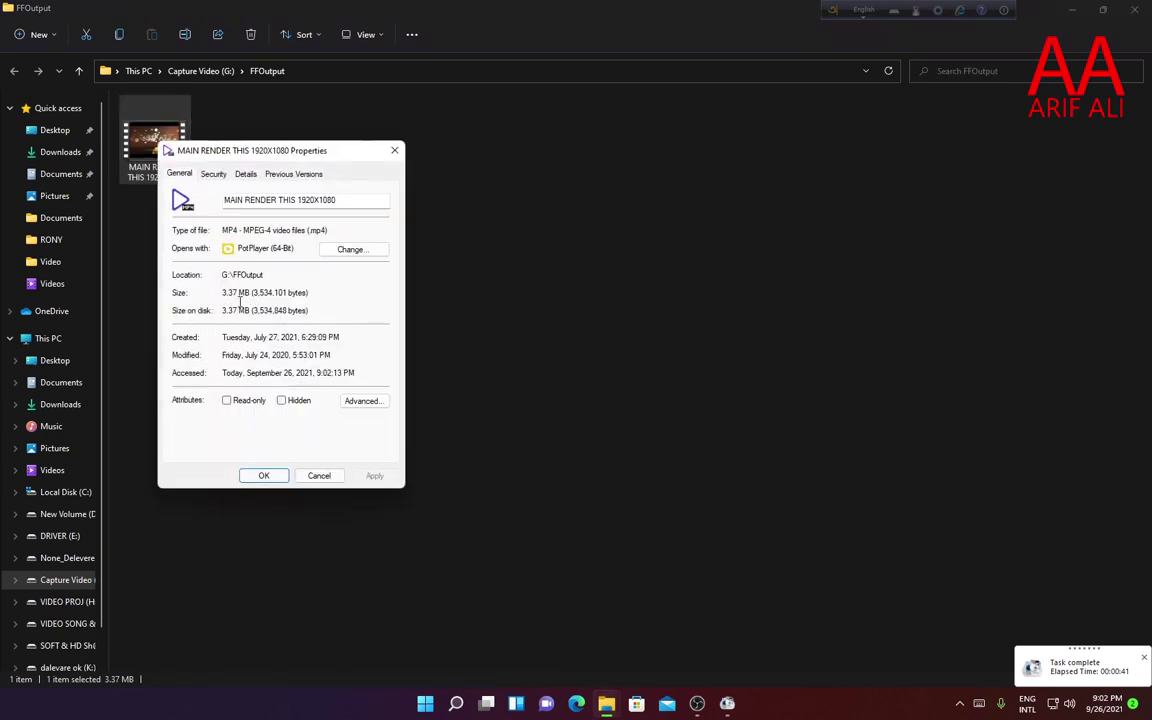
pyautogui.click(327, 473)
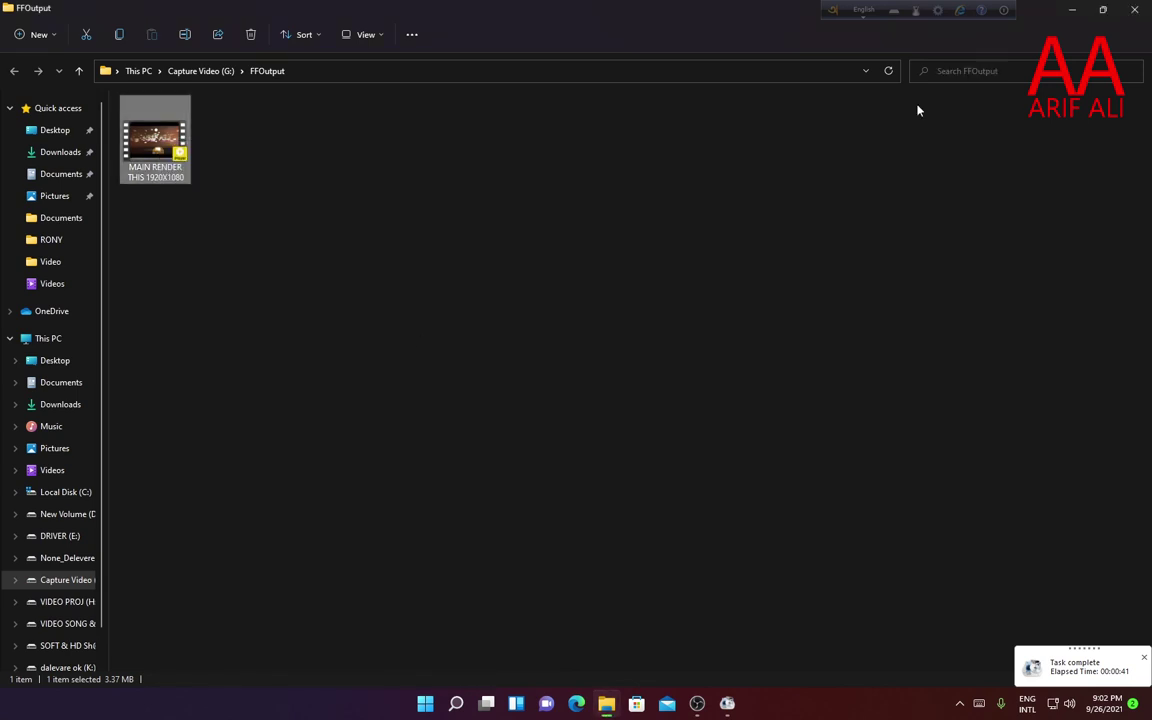
# Step: Minimize the FFOutput folder window and close Format Factory, returning to the desktop
pyautogui.click(1071, 9)
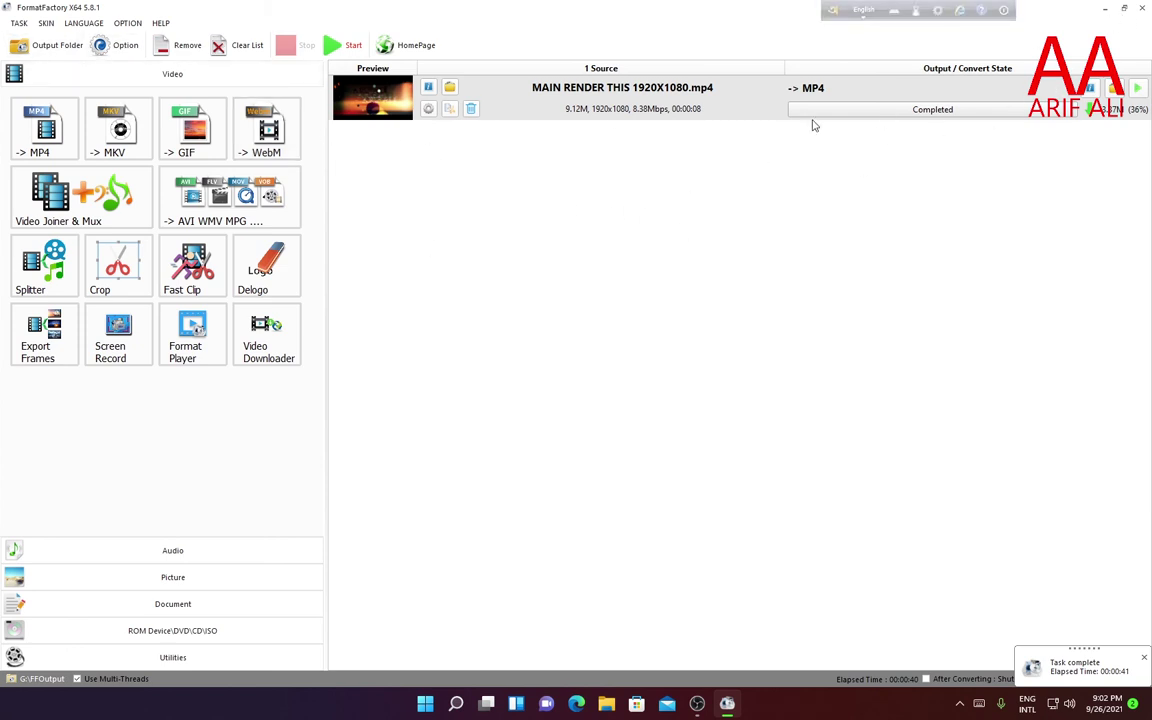
pyautogui.click(1142, 12)
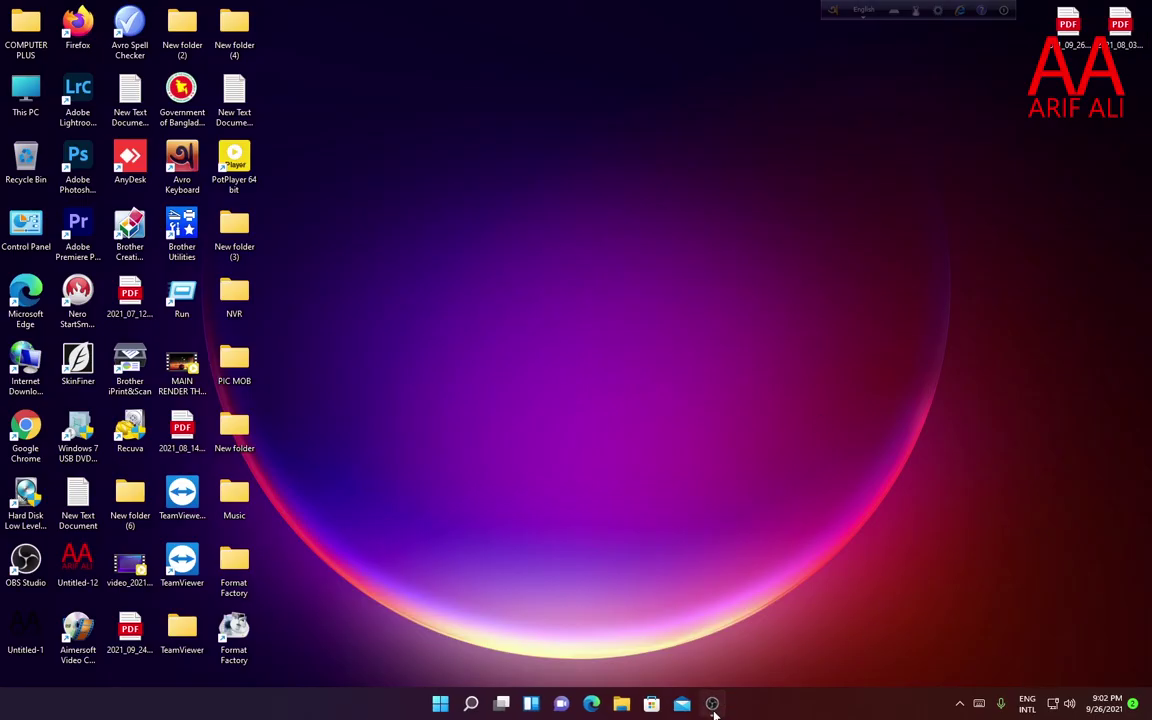